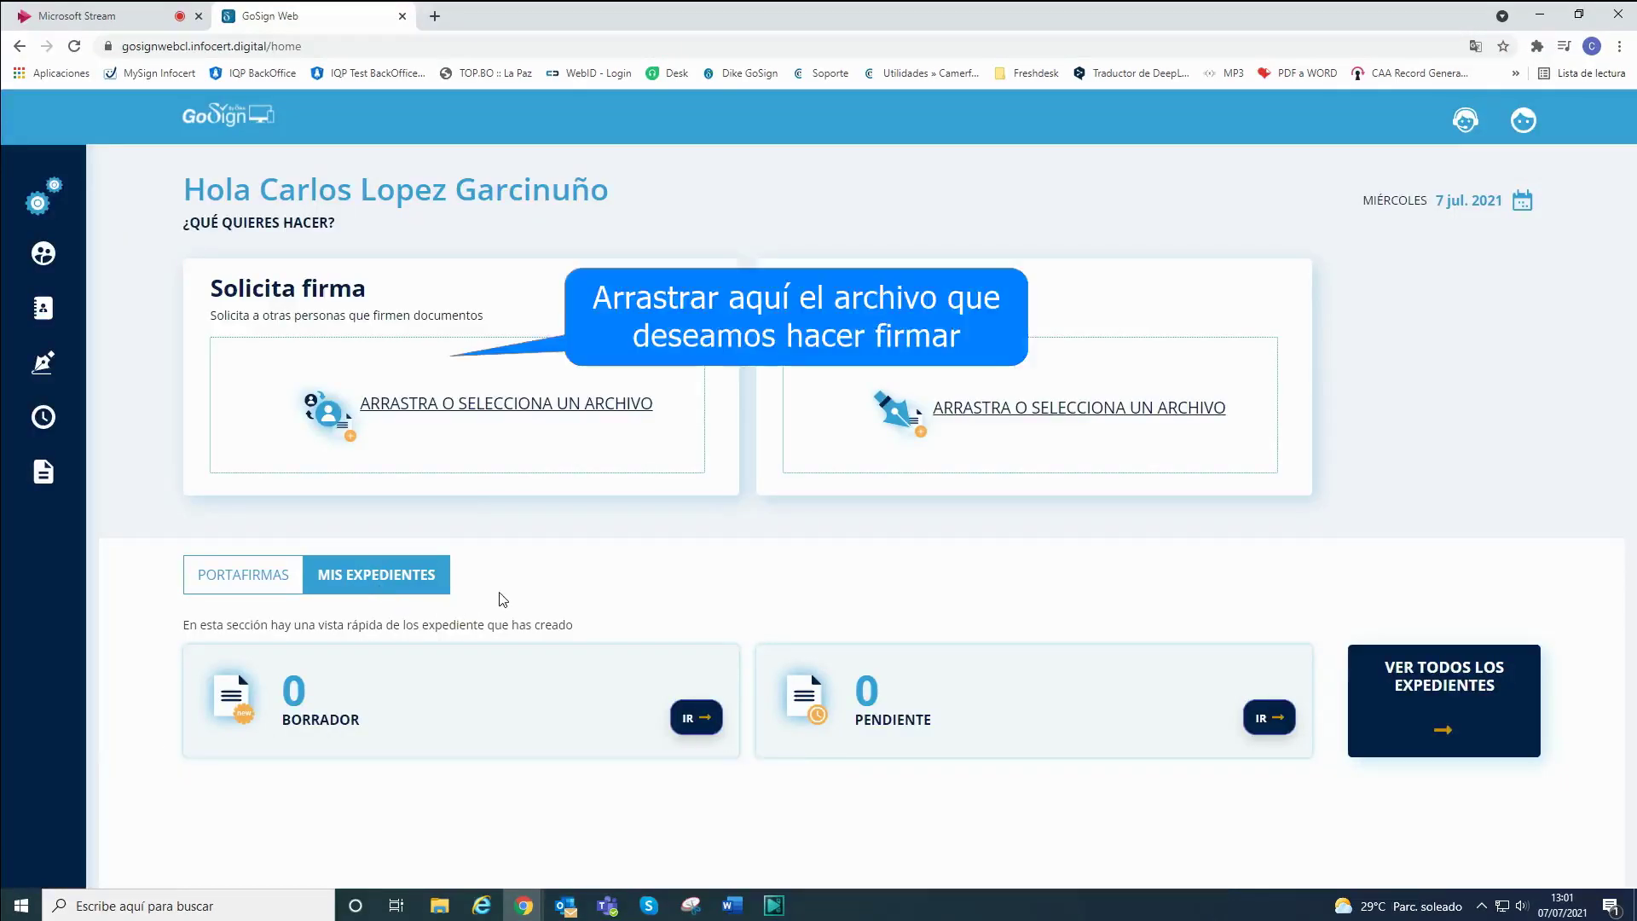
Upload the DOC GOSIGN BUSINESS WEB file from the Escritorio folder to the Solicita firma area.
{"action": "left_click", "coordinate": [437, 906]}
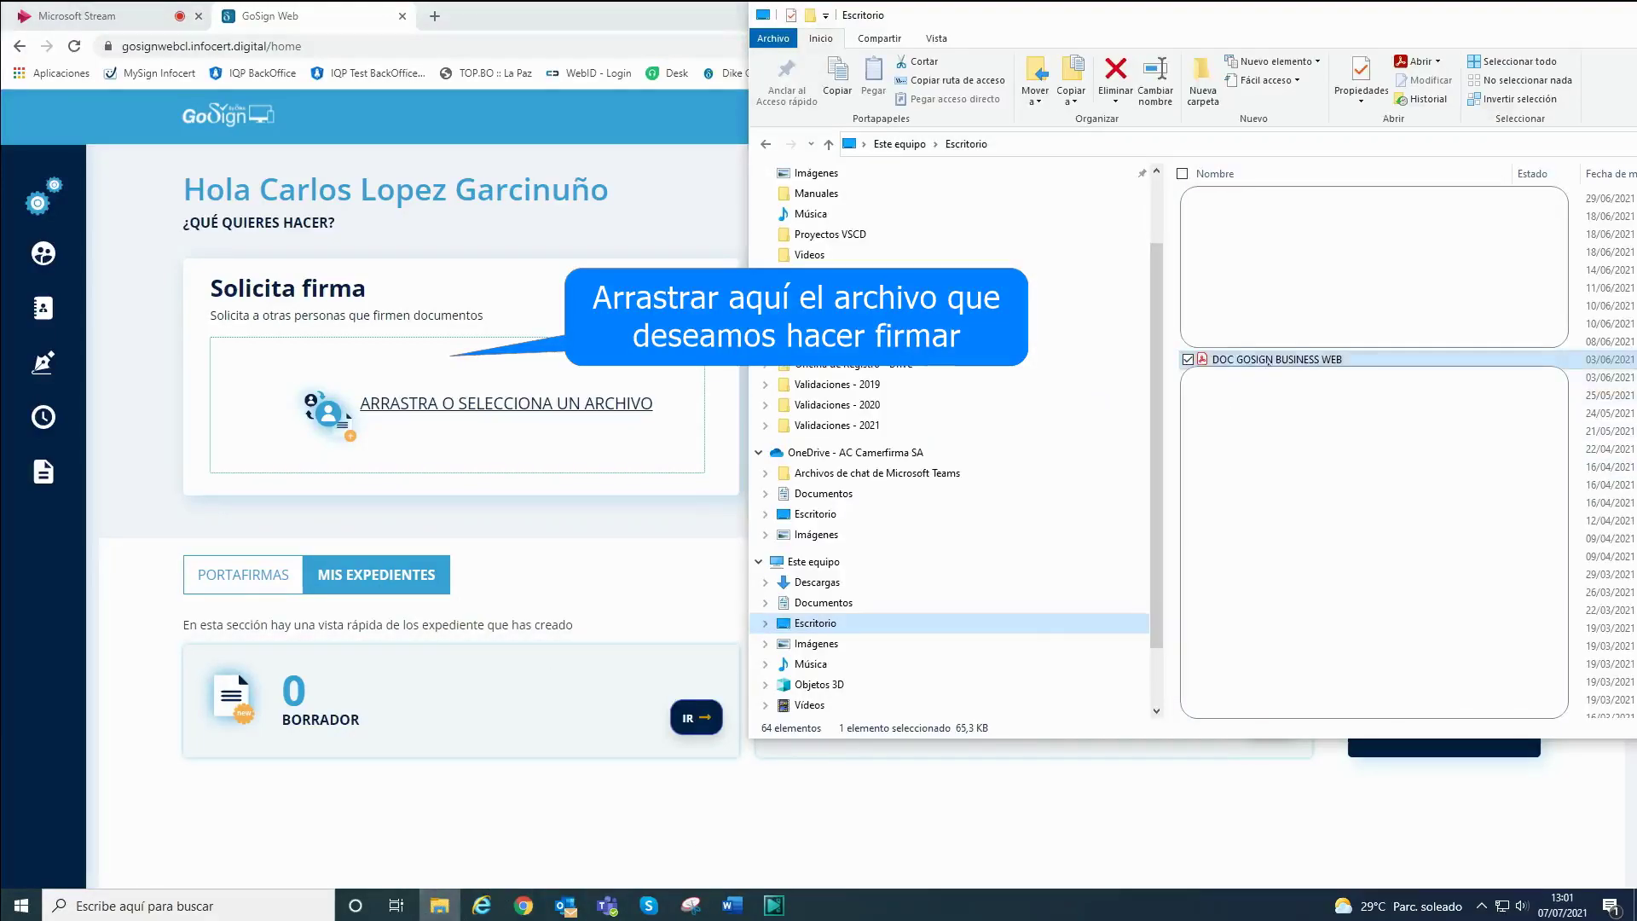
{"action": "left_click_drag", "start_coordinate": [1269, 359], "coordinate": [505, 436]}
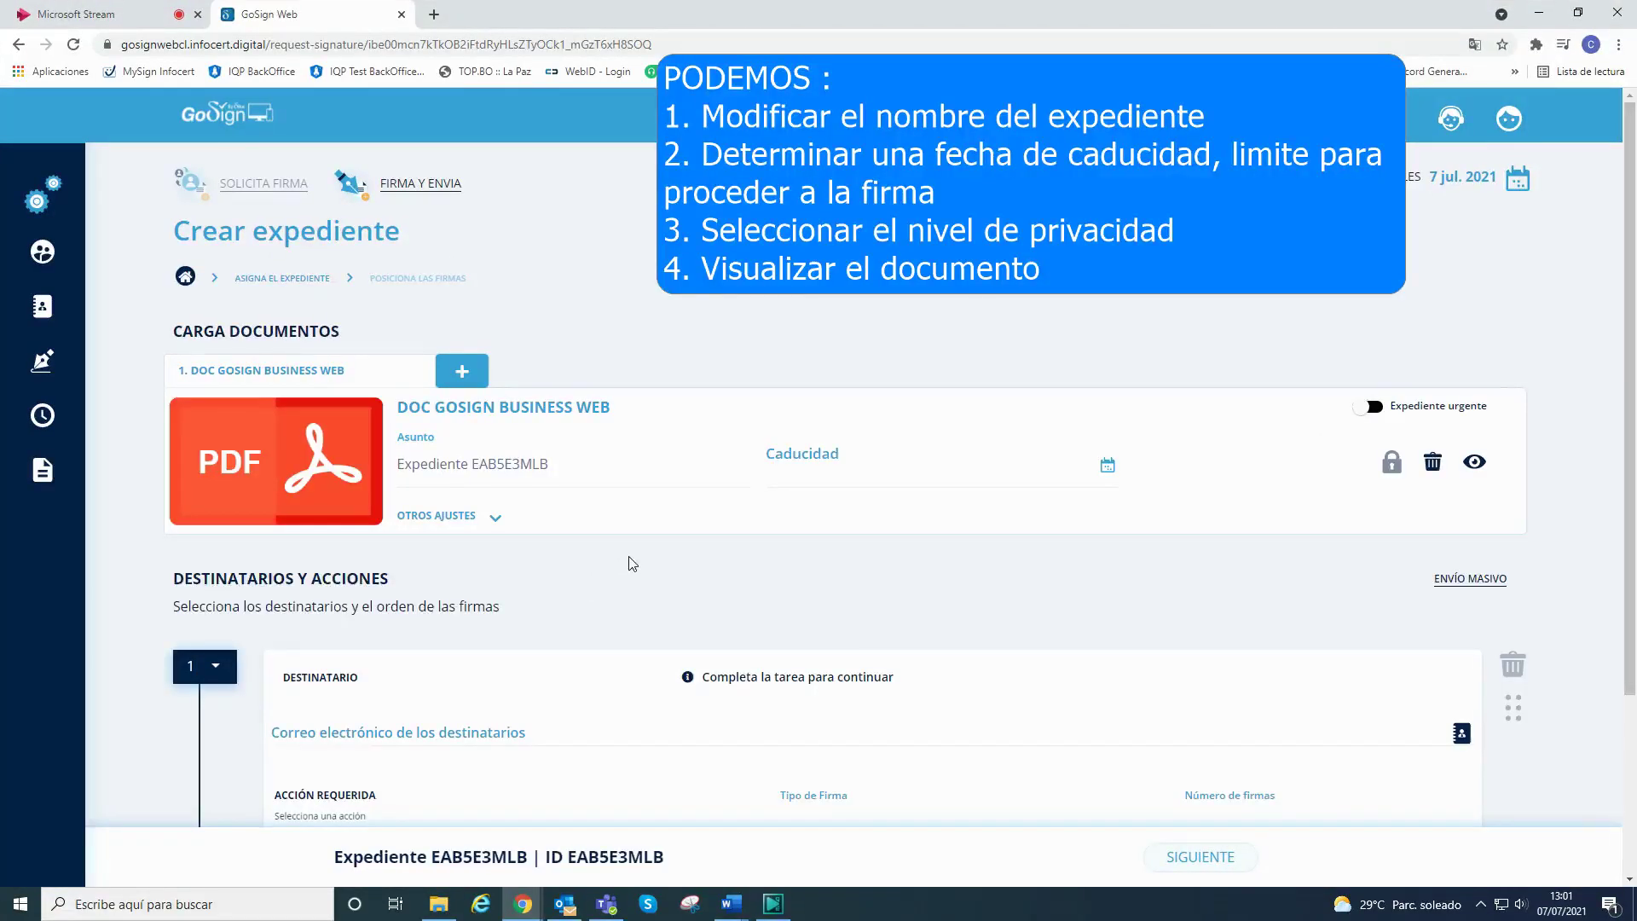
Change the request's subject to "Expediente Prueba 210707" and set its expiry date to 9/7/2021.
{"action": "left_click_drag", "start_coordinate": [566, 470], "coordinate": [471, 479]}
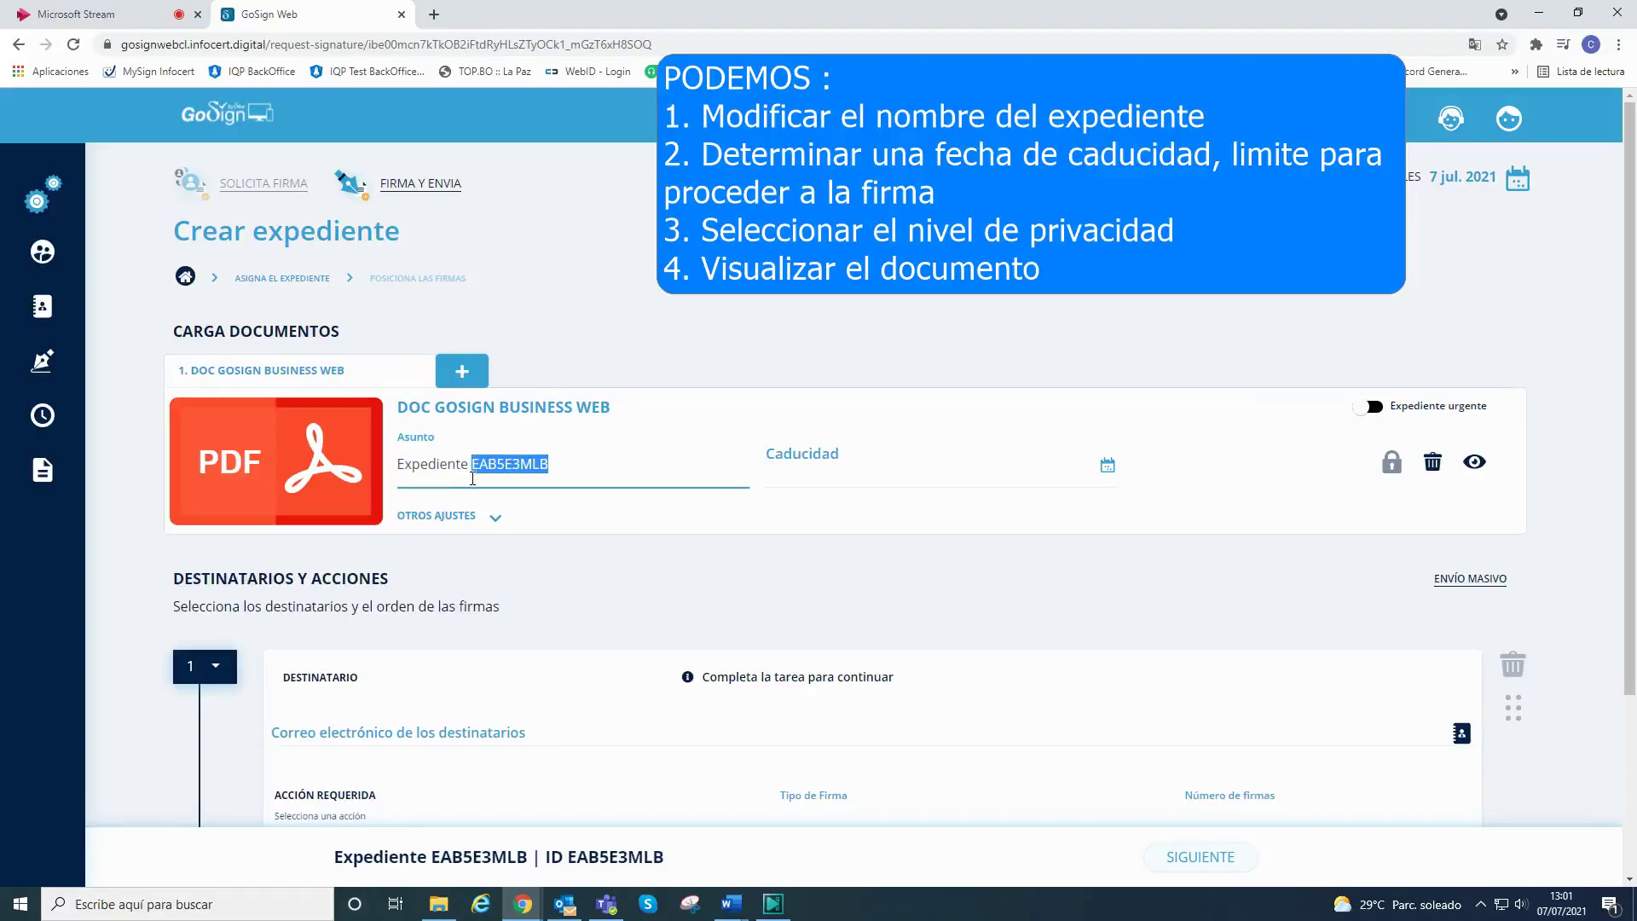
{"action": "type", "text": "Prueba"}
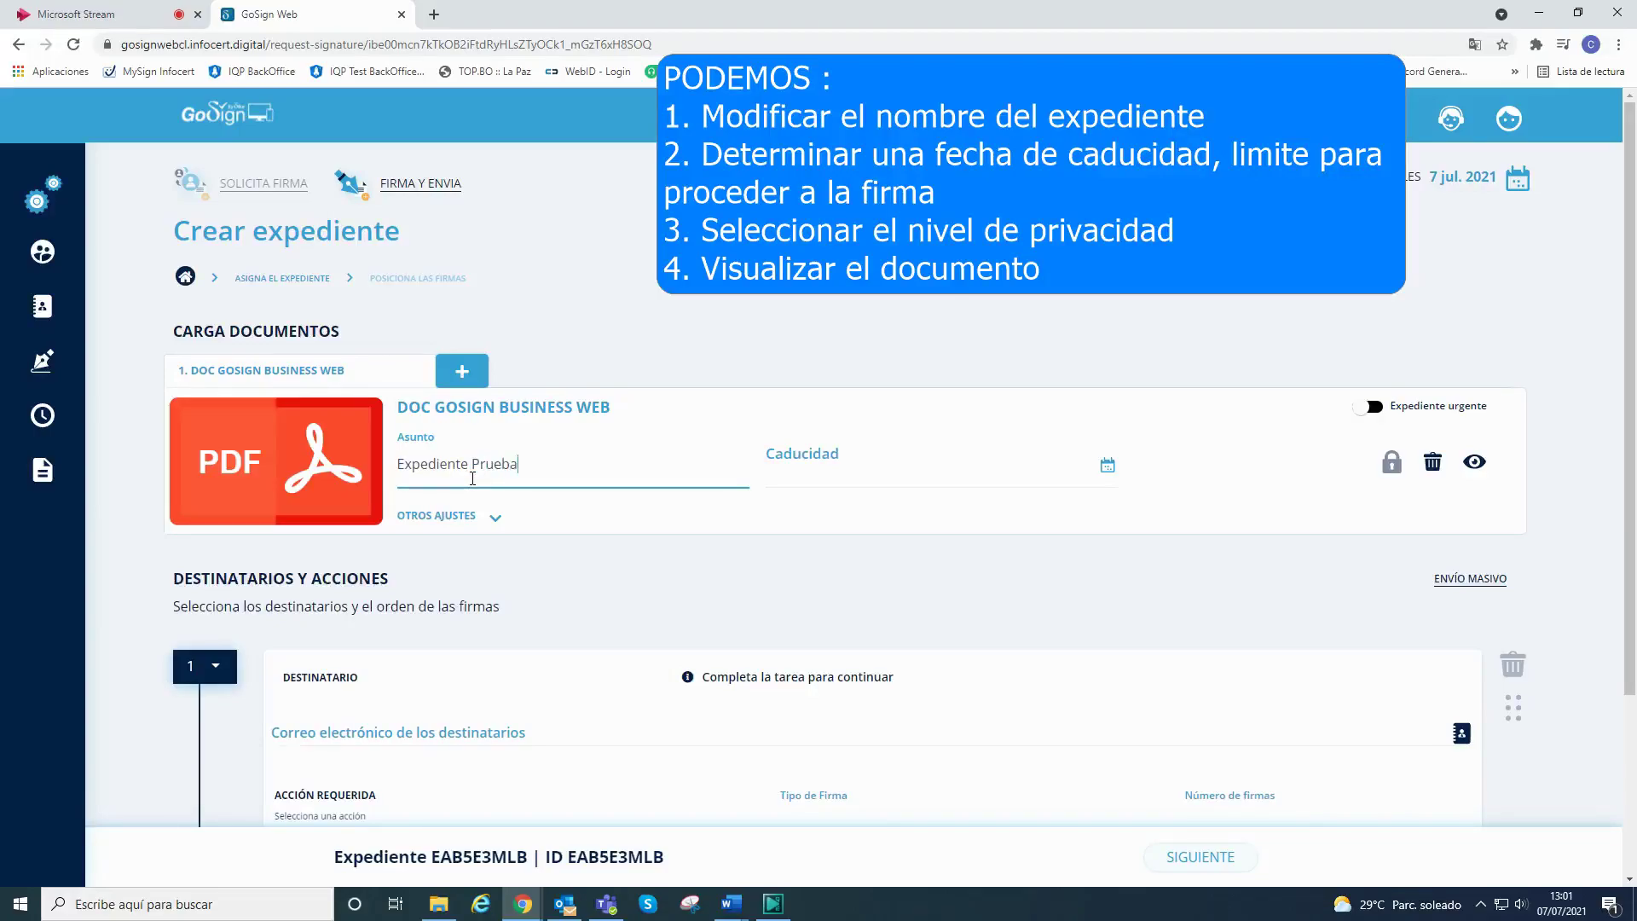
{"action": "type", "text": " 210707"}
{"action": "left_click", "coordinate": [1109, 470]}
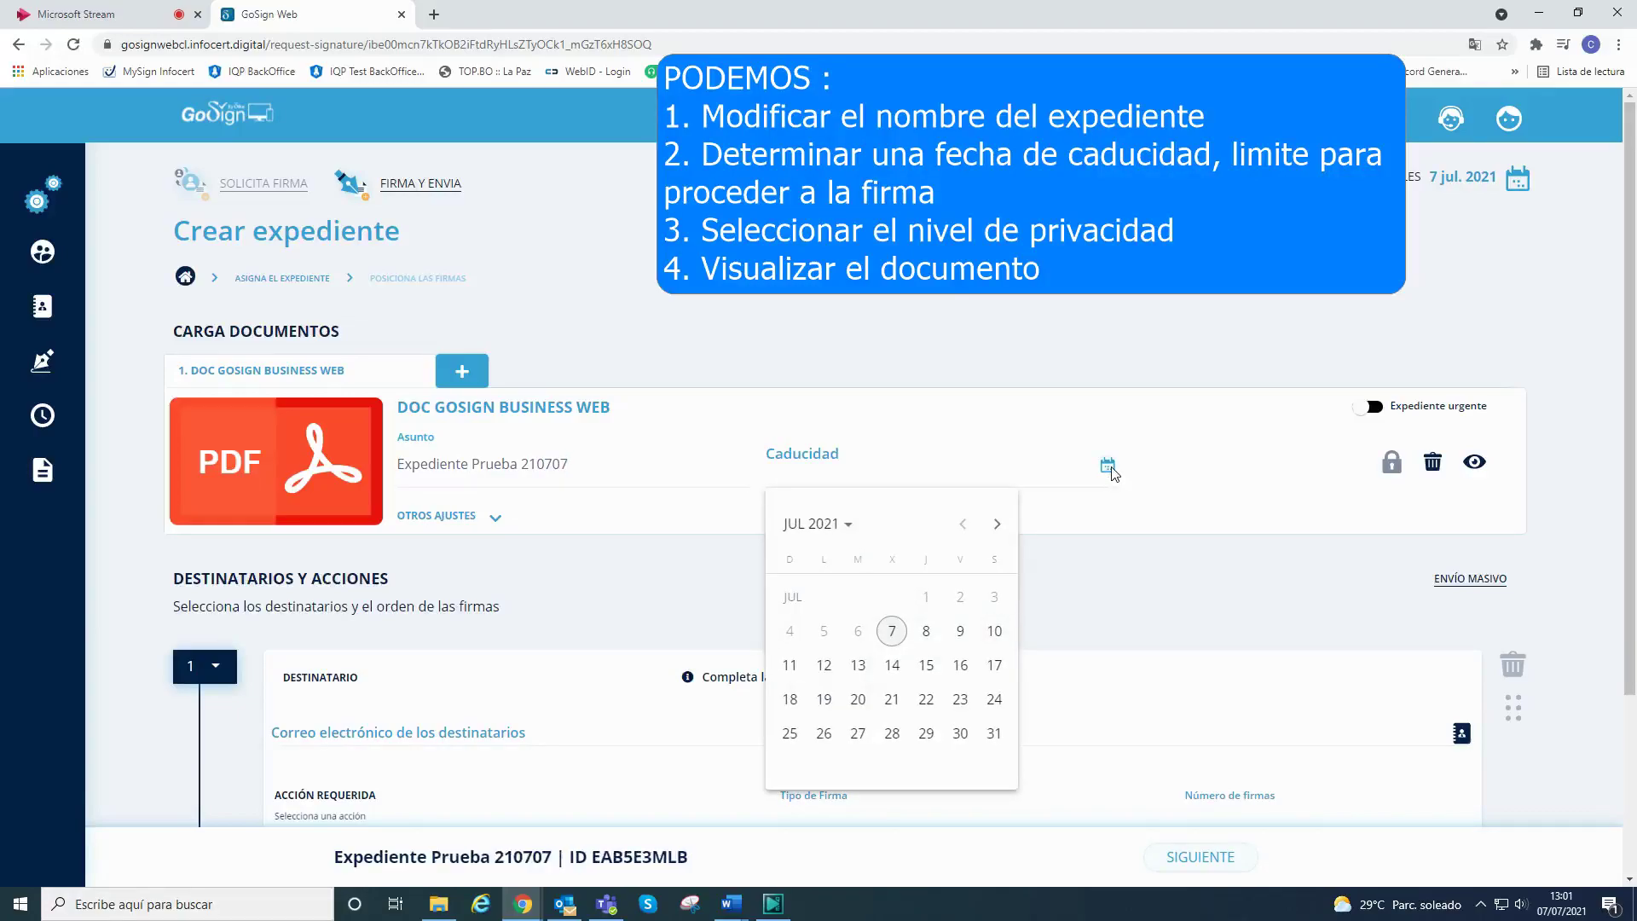
{"action": "left_click", "coordinate": [961, 635]}
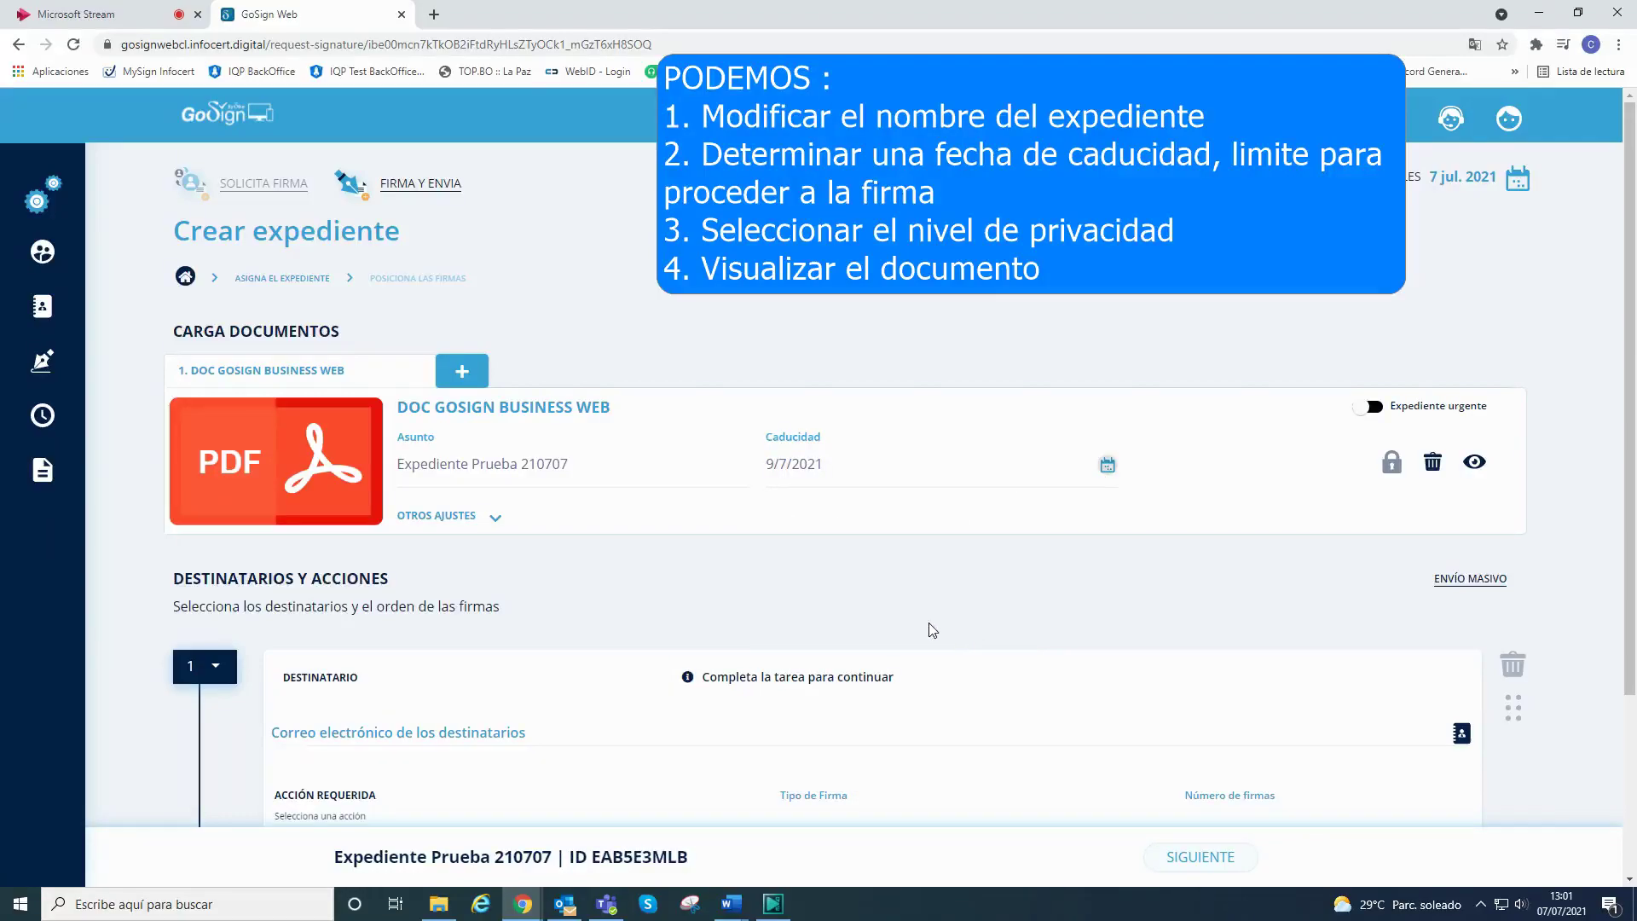
Choose Corporativa as the privacy level in the additional settings and preview the uploaded document.
{"action": "left_click", "coordinate": [496, 522]}
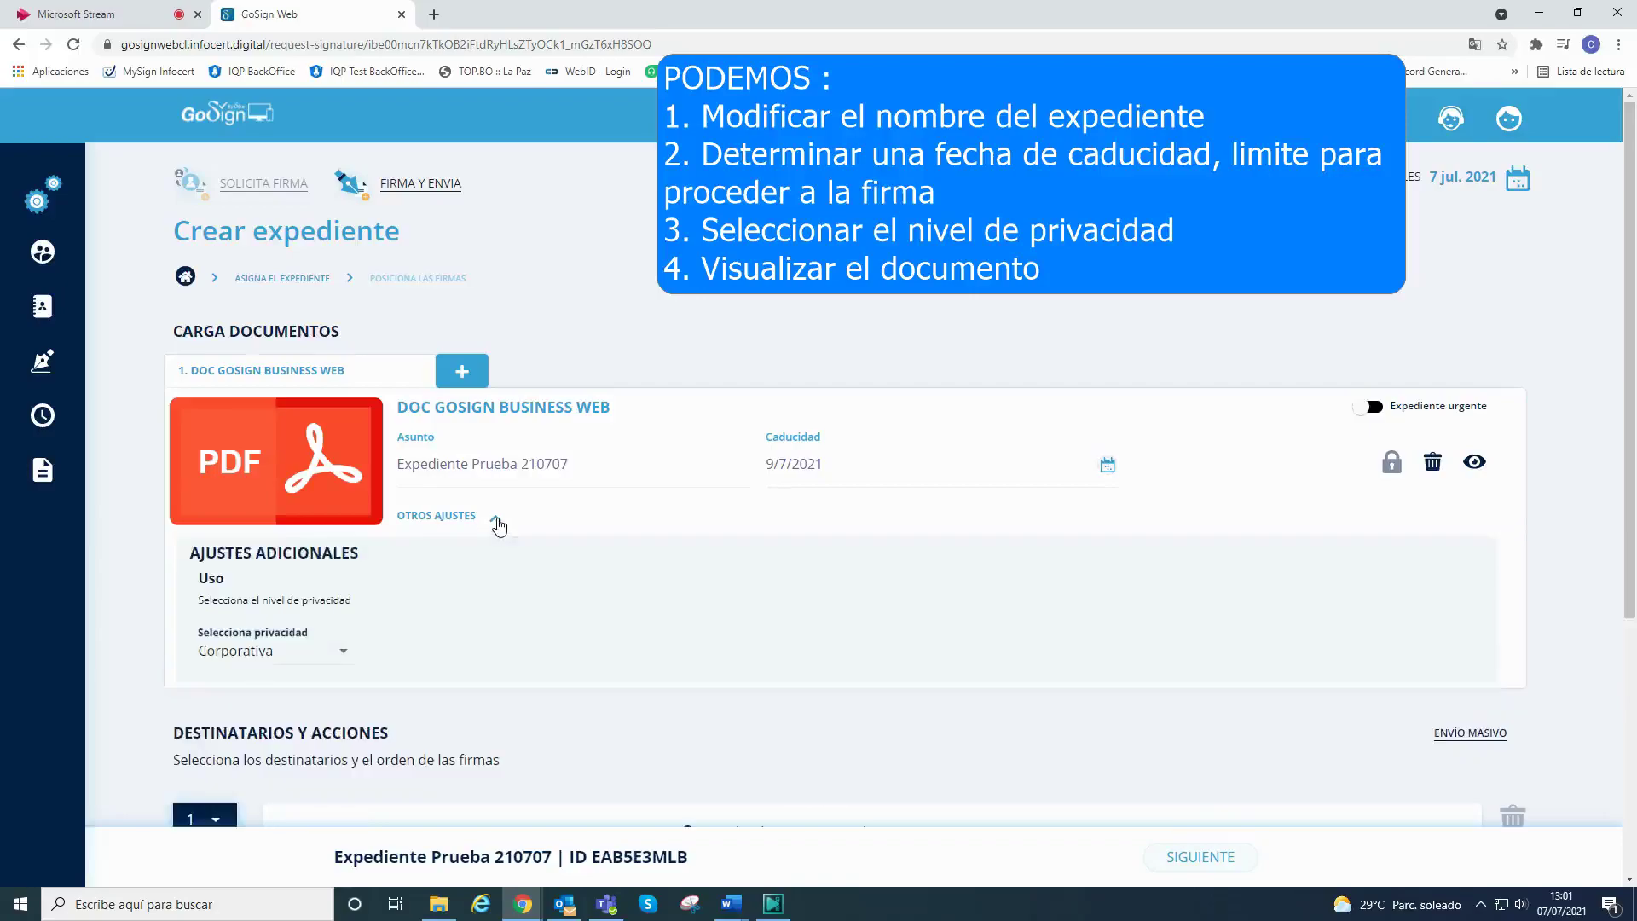
{"action": "left_click", "coordinate": [342, 661]}
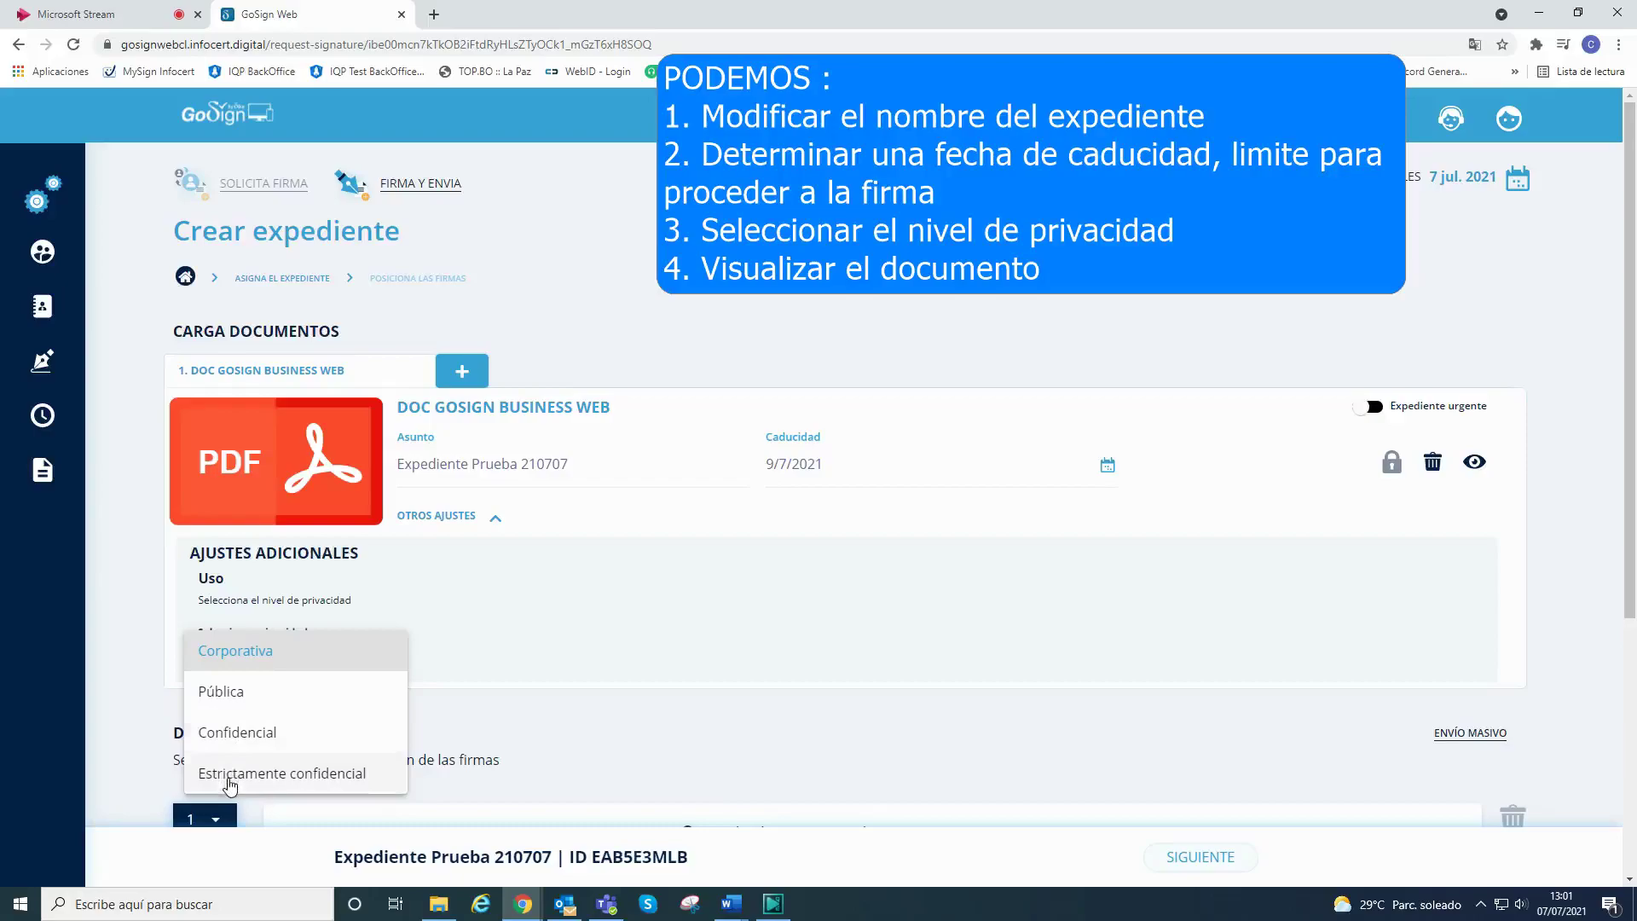
{"action": "left_click", "coordinate": [256, 655]}
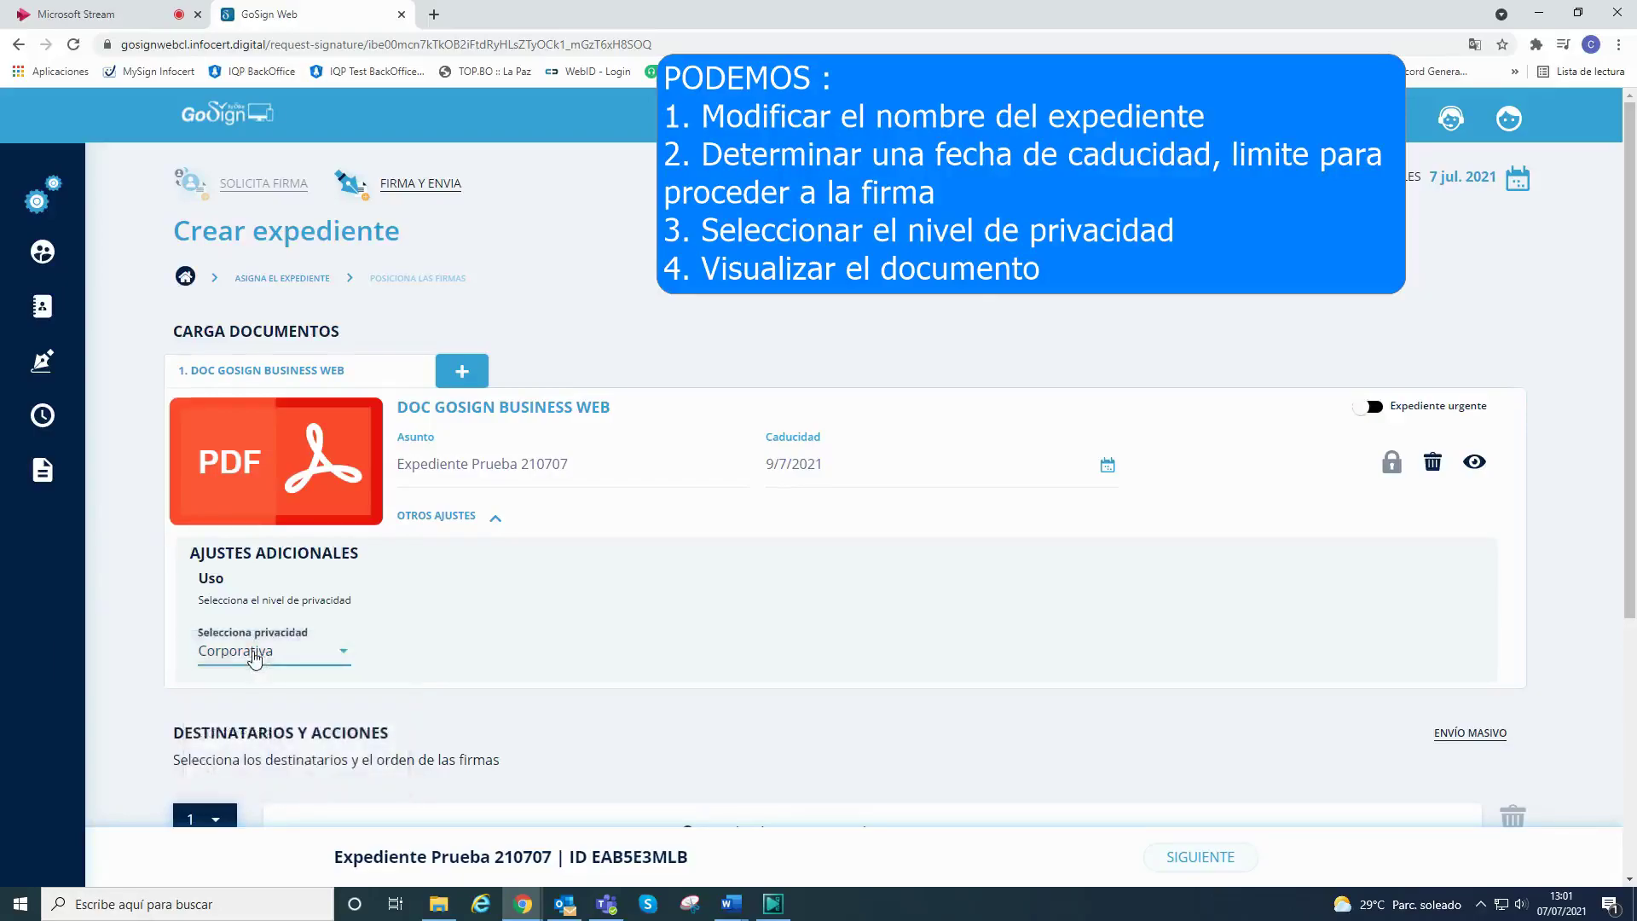
{"action": "left_click", "coordinate": [1474, 461]}
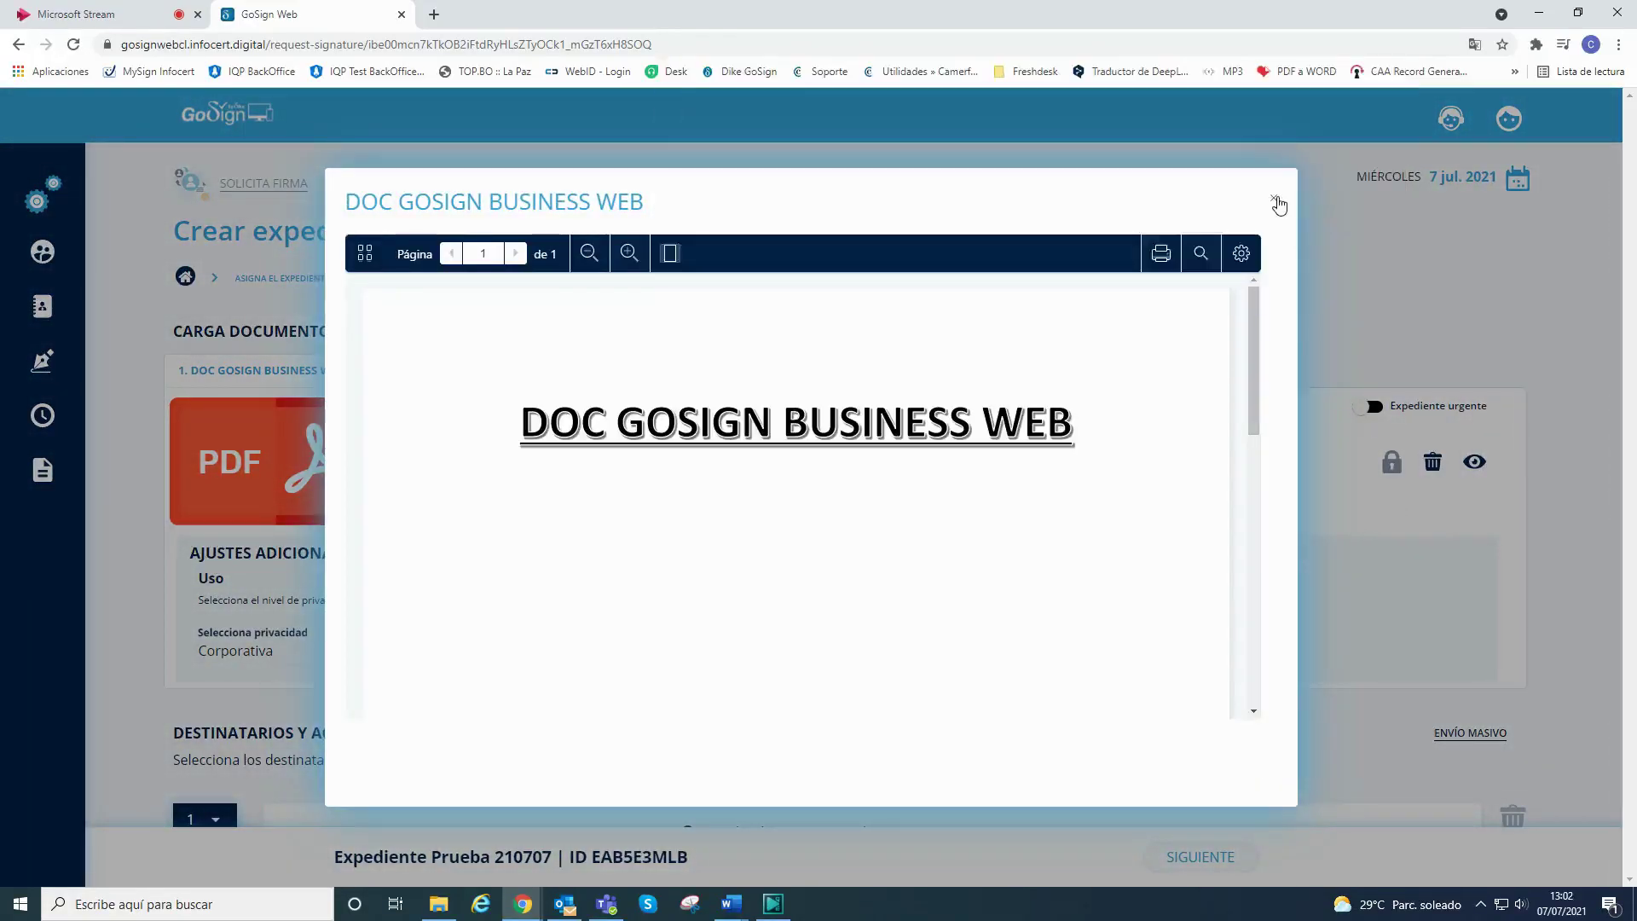
{"action": "left_click", "coordinate": [1278, 205]}
Add the first organization contact in the address book as the recipient who must sign.
{"action": "scroll", "coordinate": [1150, 635], "scroll_direction": "down", "scroll_amount": 5}
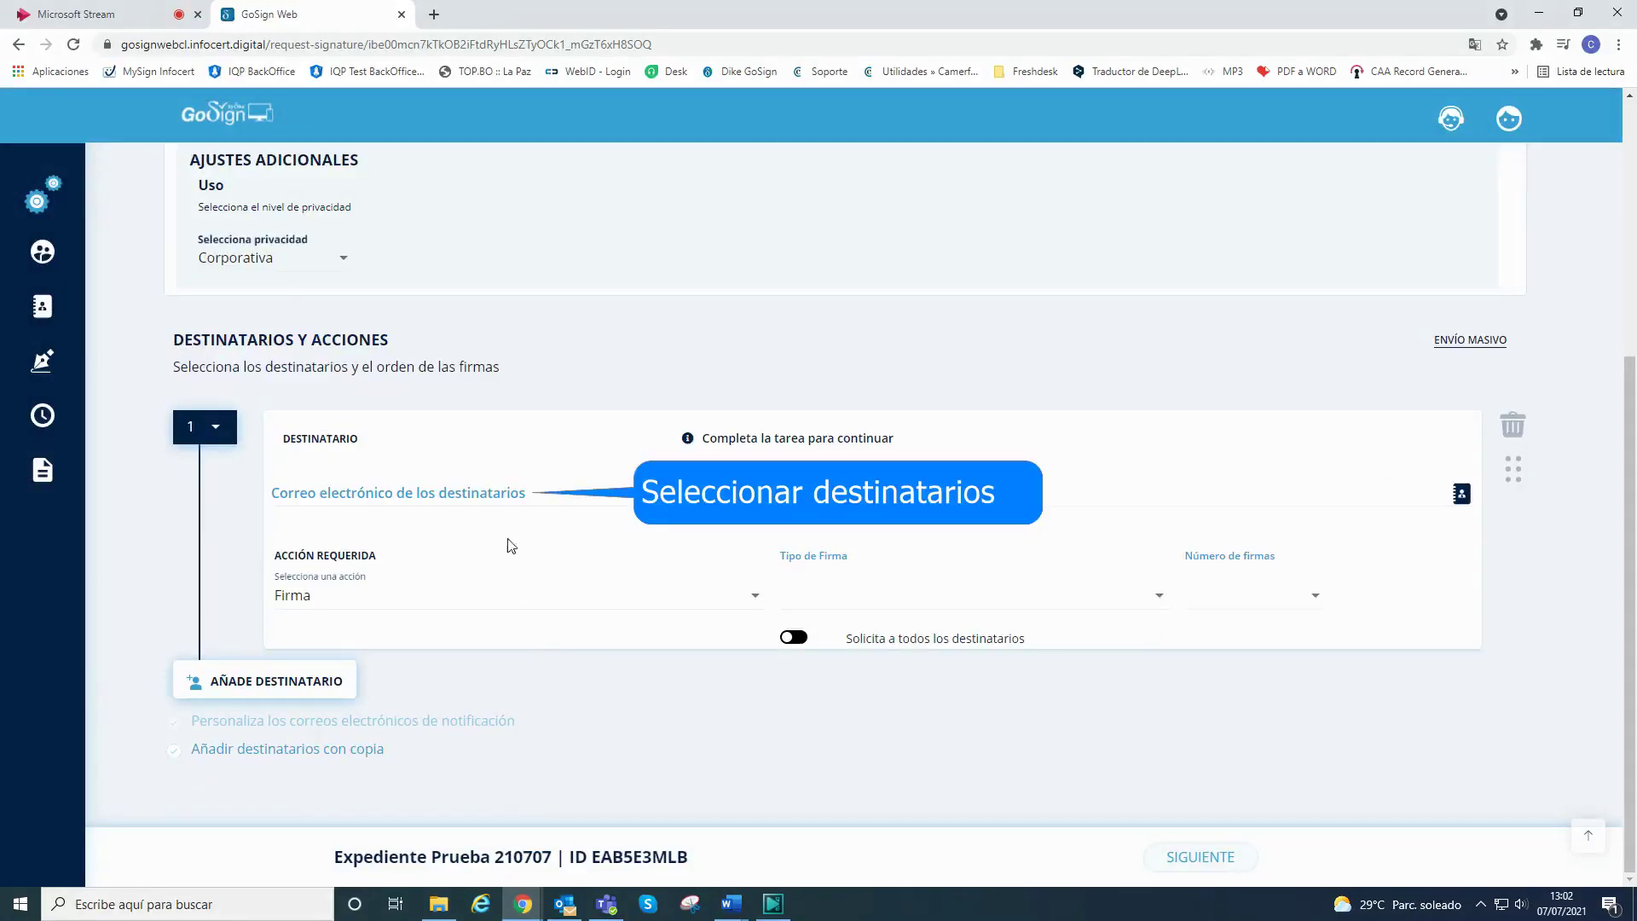
{"action": "left_click", "coordinate": [487, 496]}
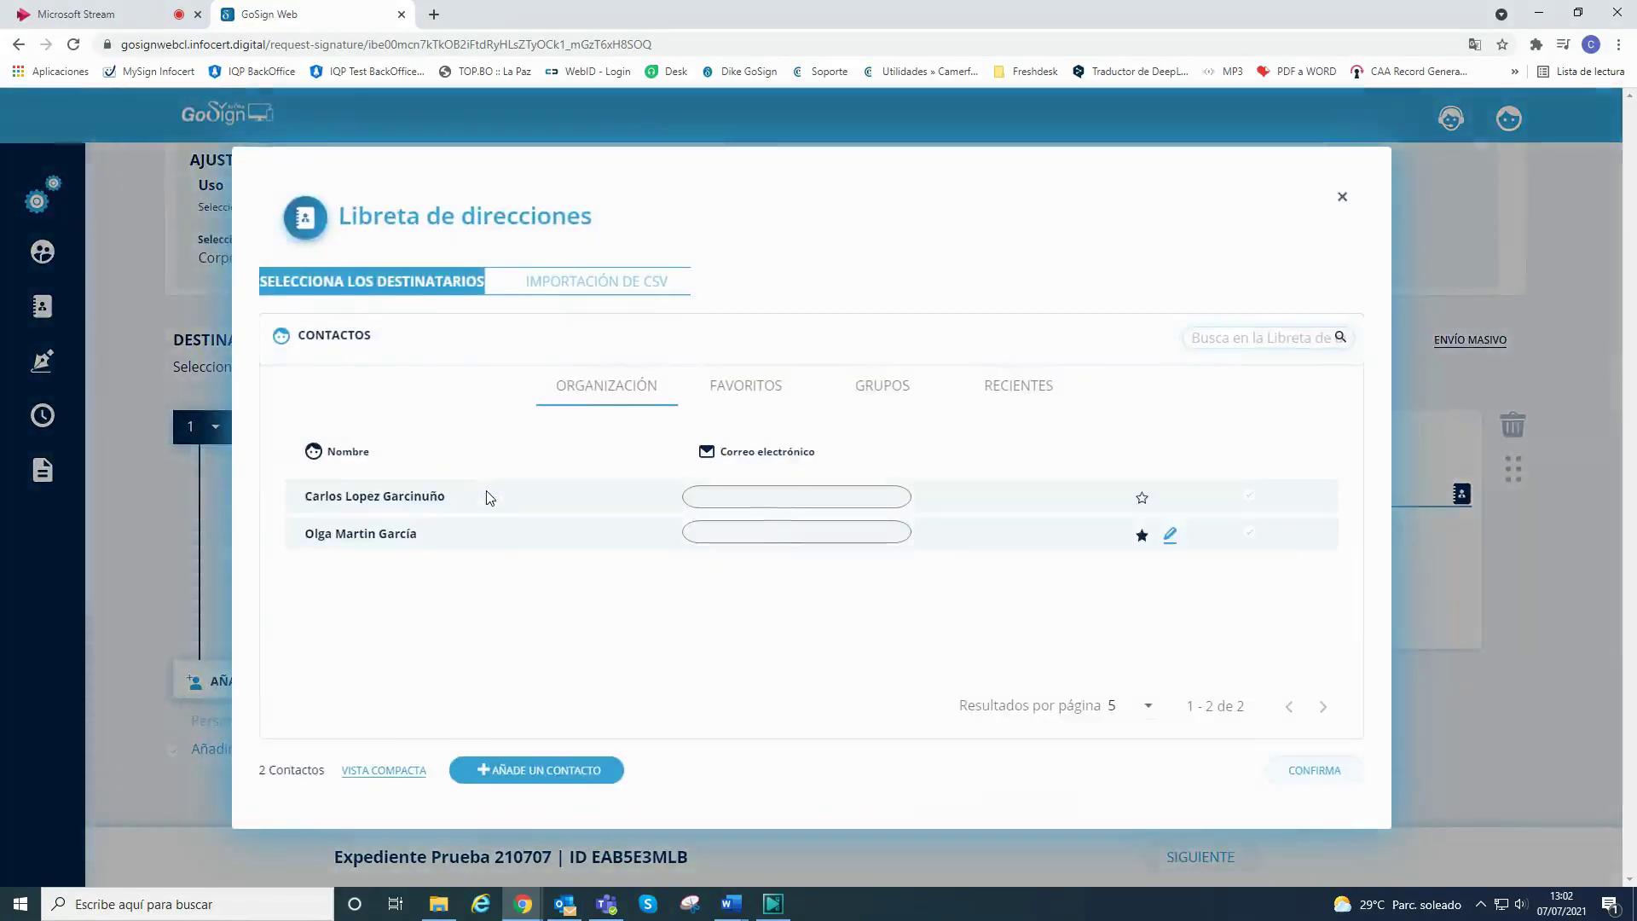
{"action": "left_click", "coordinate": [426, 501]}
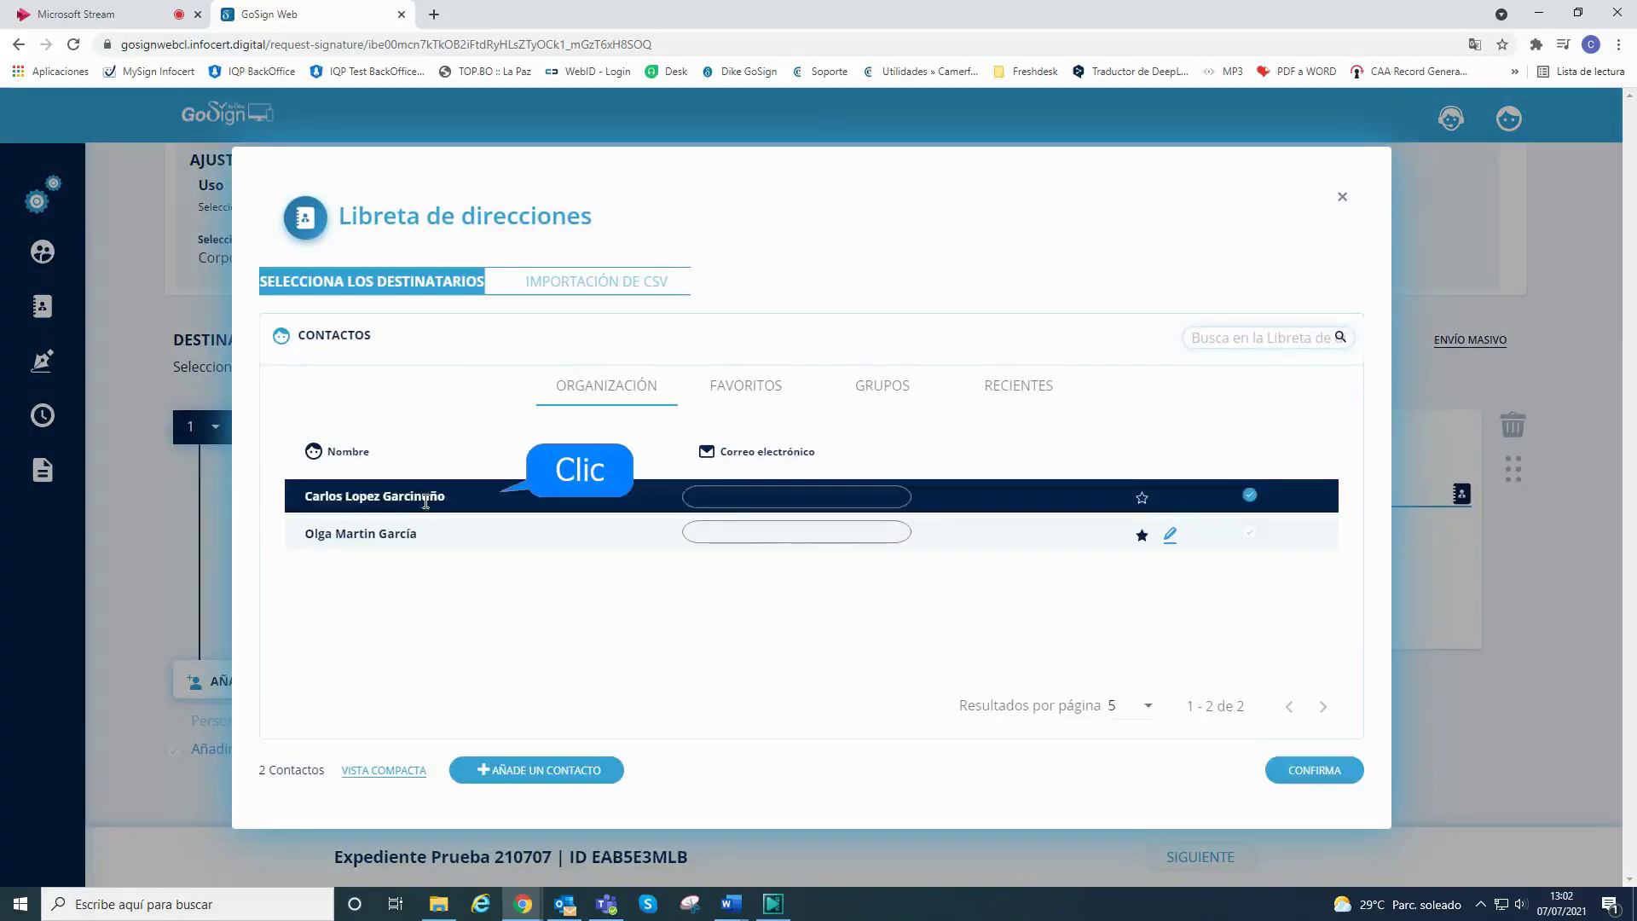
{"action": "left_click", "coordinate": [522, 774]}
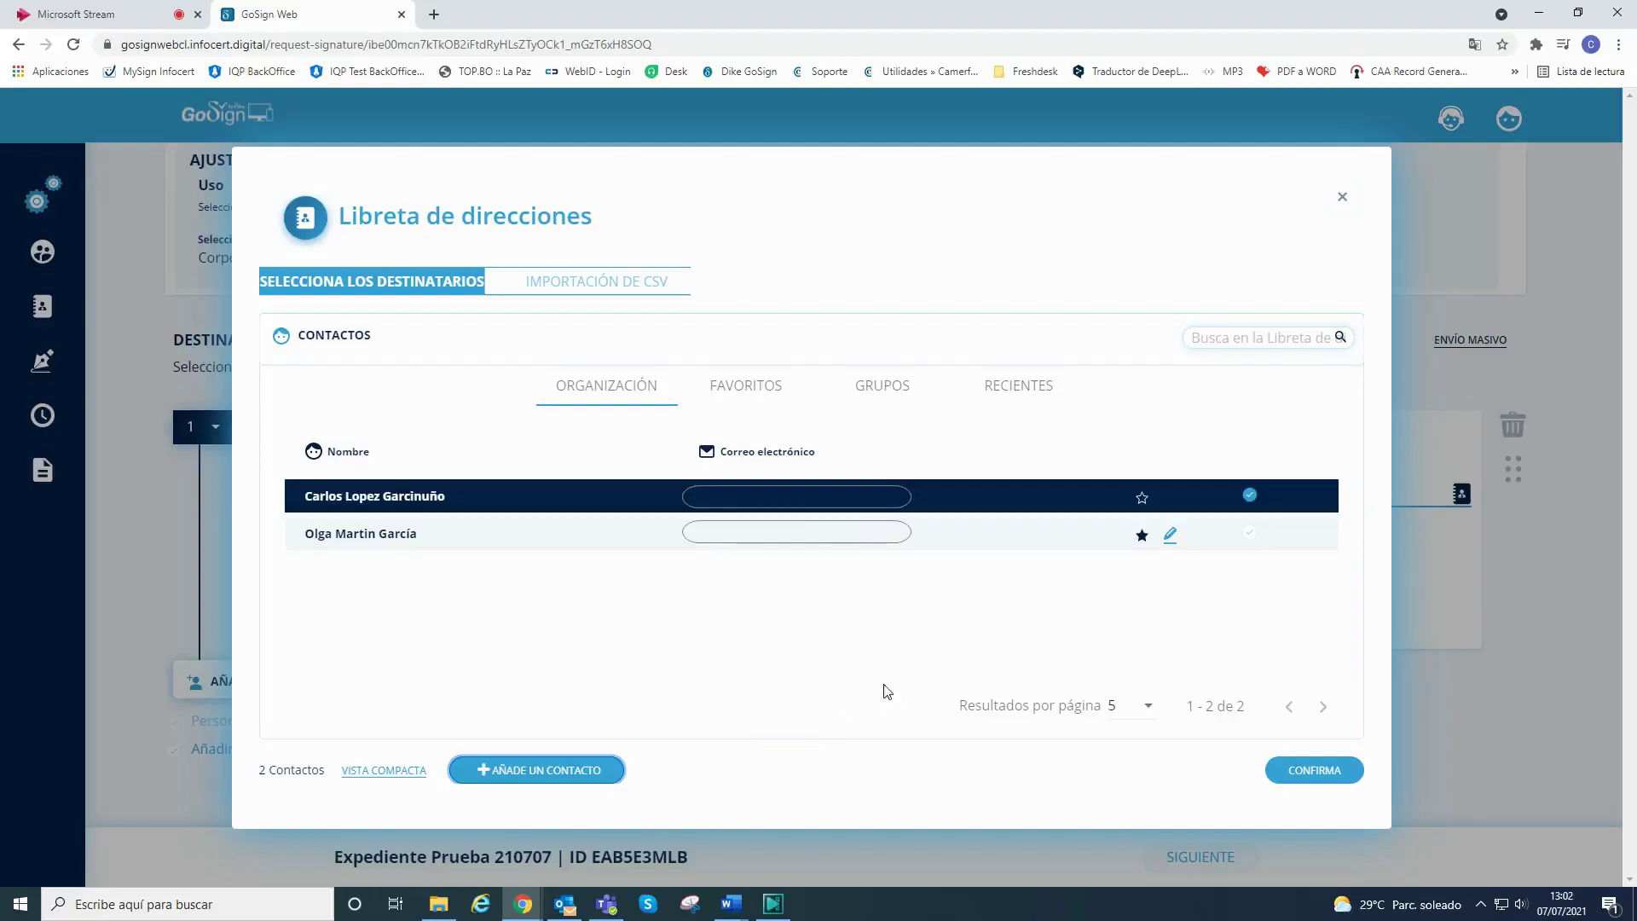
{"action": "left_click", "coordinate": [1334, 776]}
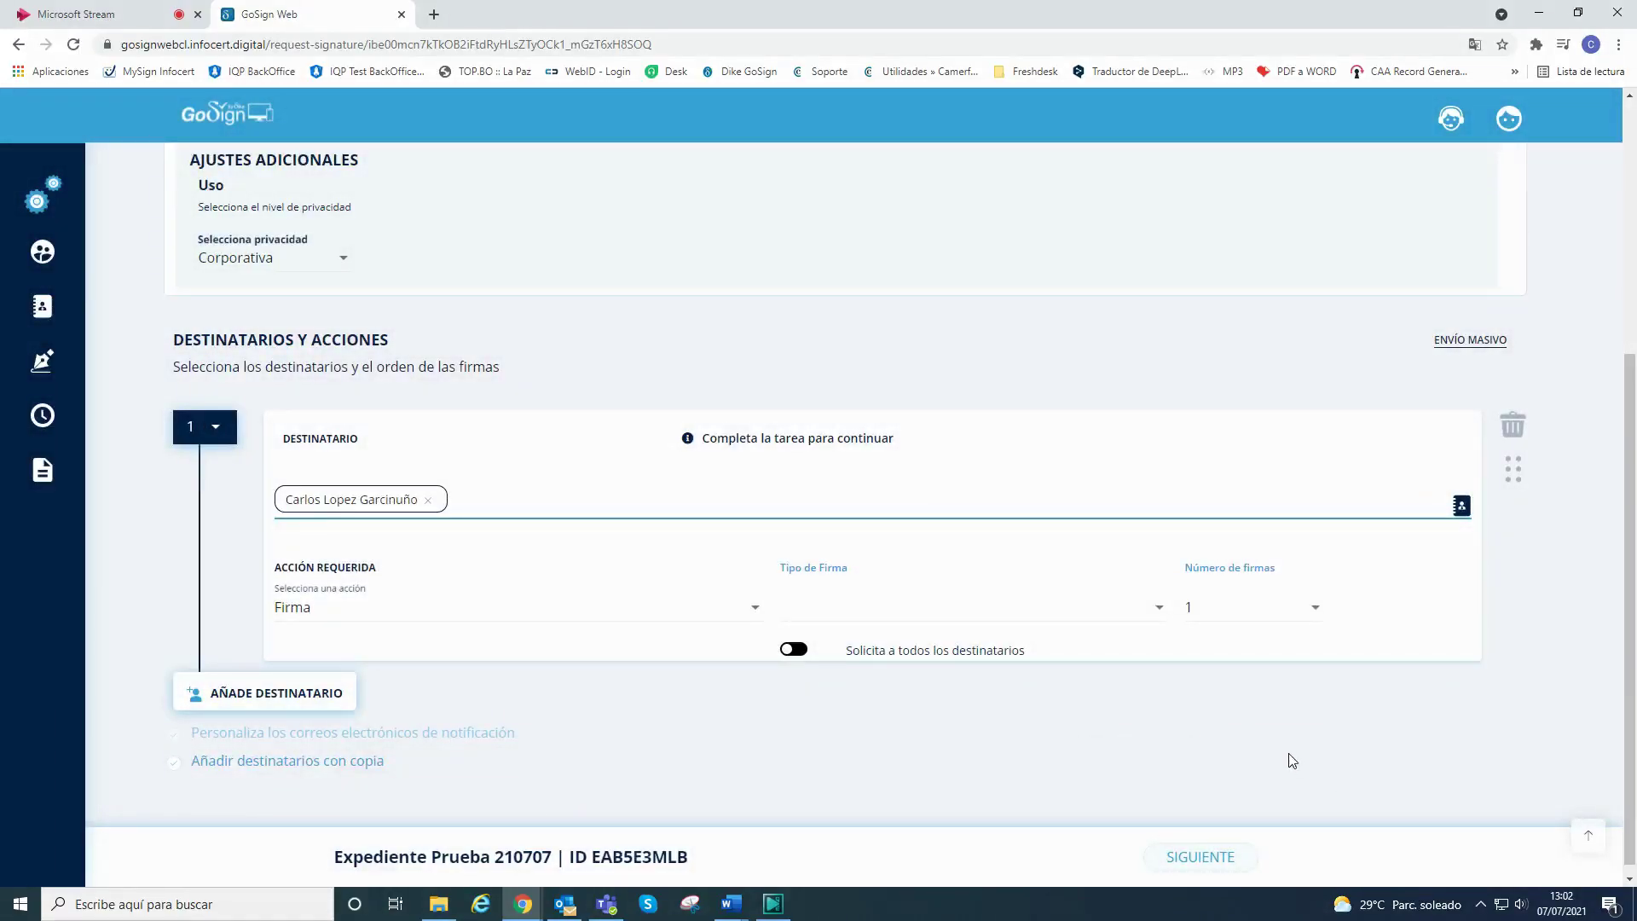
Set the recipient's required action to Firma with type Firma cualificada (PDF) and request it from all recipients.
{"action": "left_click", "coordinate": [756, 612]}
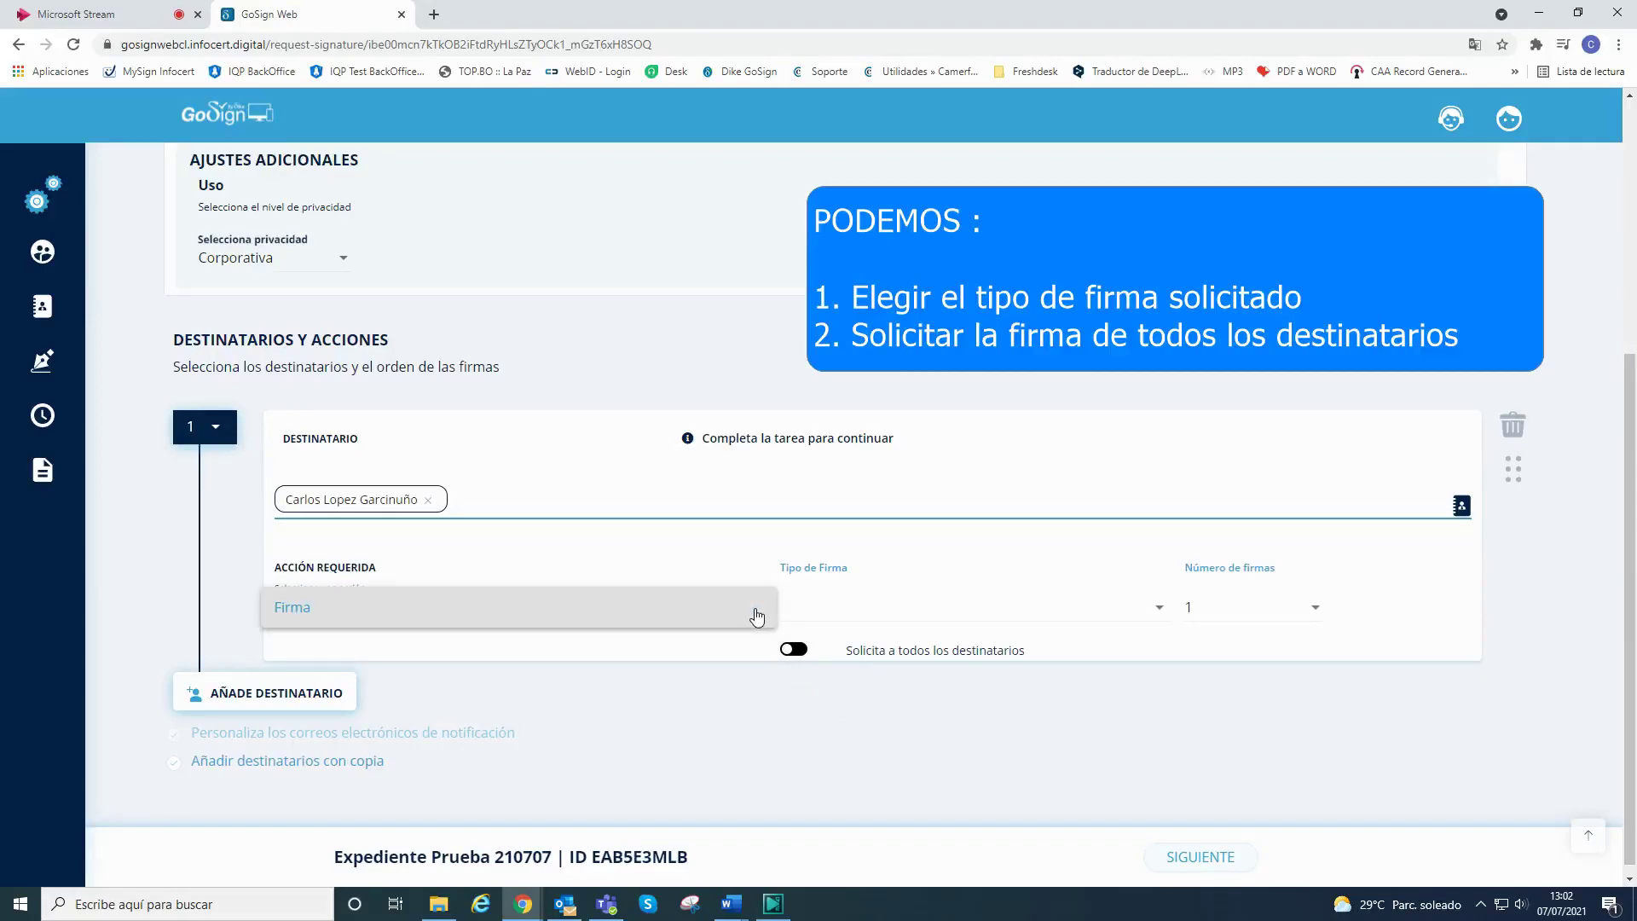
{"action": "left_click", "coordinate": [756, 612]}
{"action": "left_click", "coordinate": [1162, 611]}
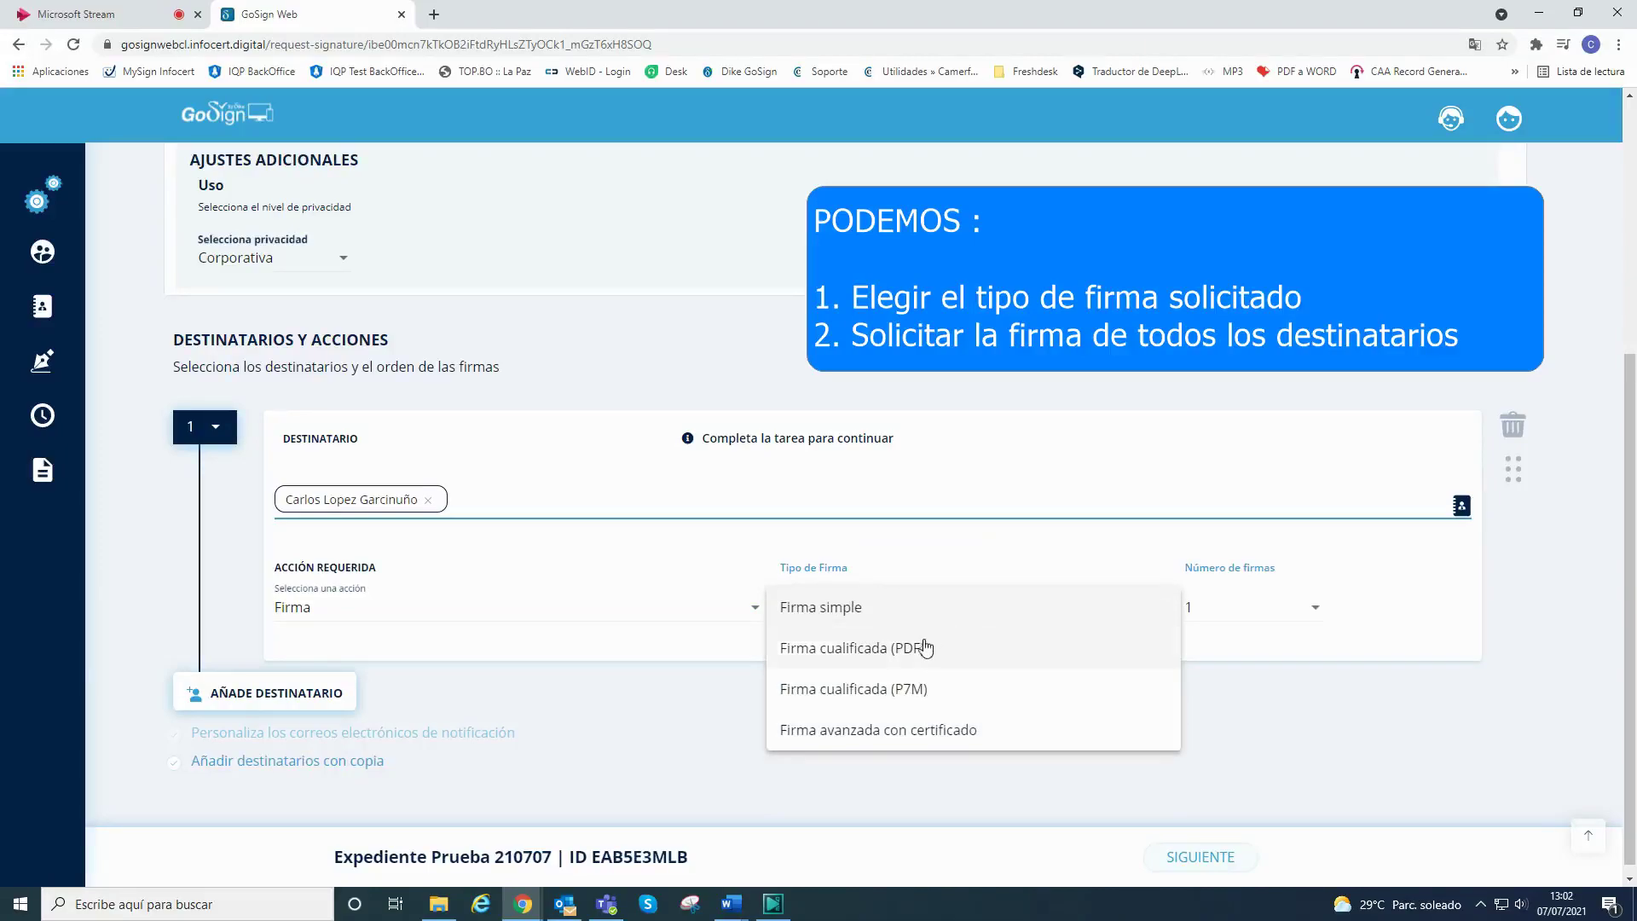
{"action": "left_click", "coordinate": [879, 656]}
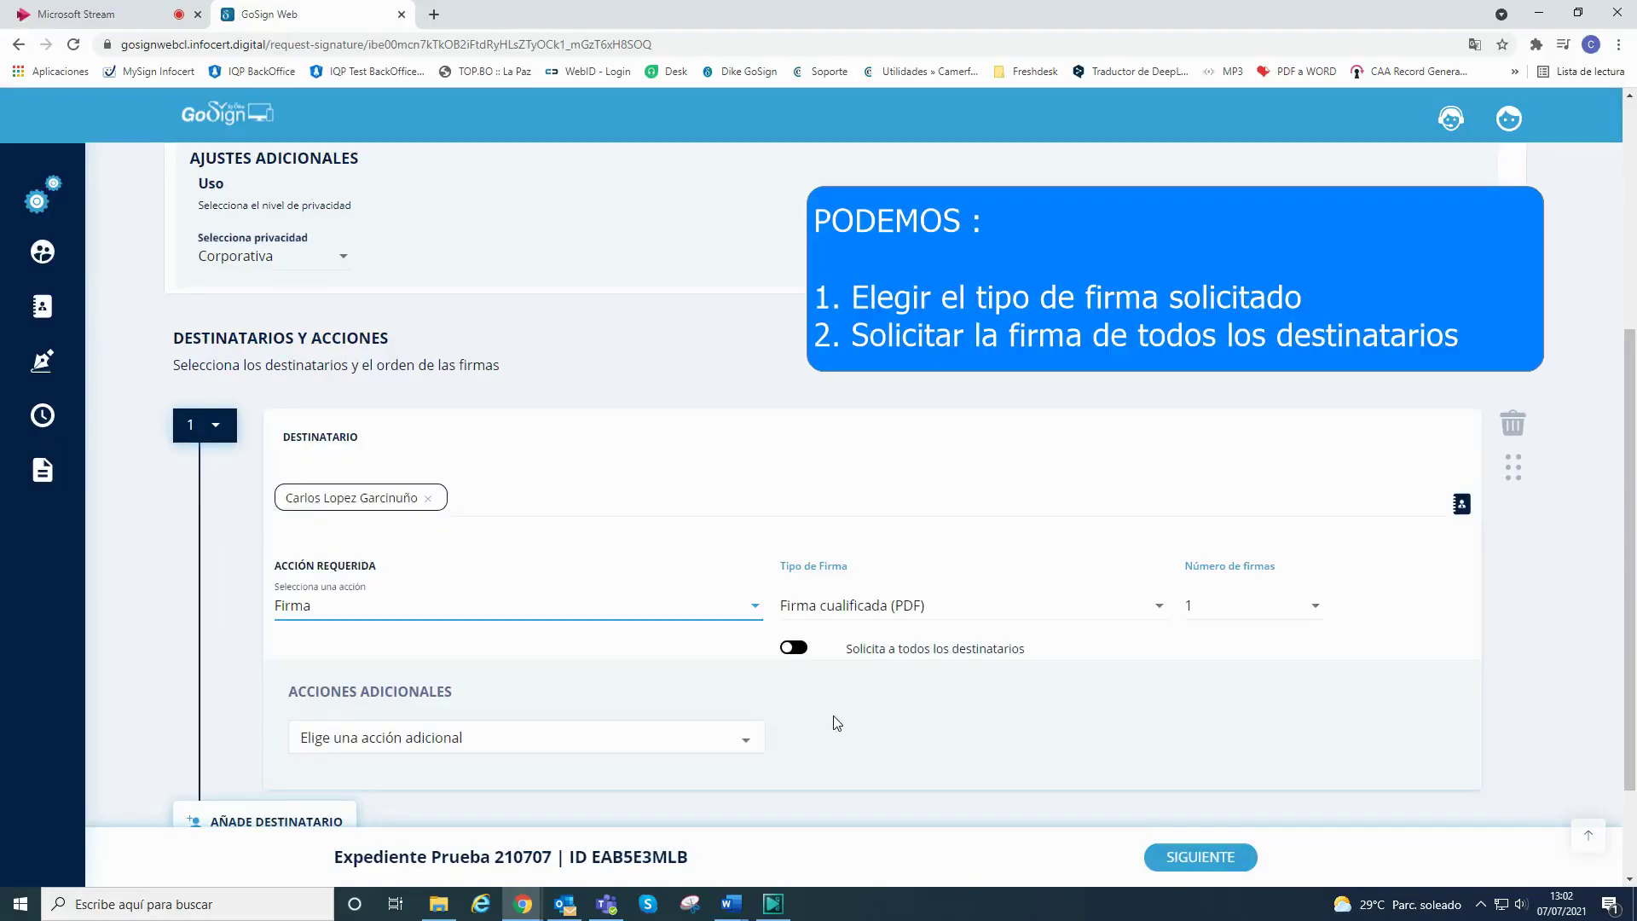
{"action": "left_click", "coordinate": [793, 648]}
Personalize the notification email, adding "Gracias por su atención" to the message for all recipients, and save it.
{"action": "scroll", "coordinate": [800, 647], "scroll_direction": "down", "scroll_amount": 2}
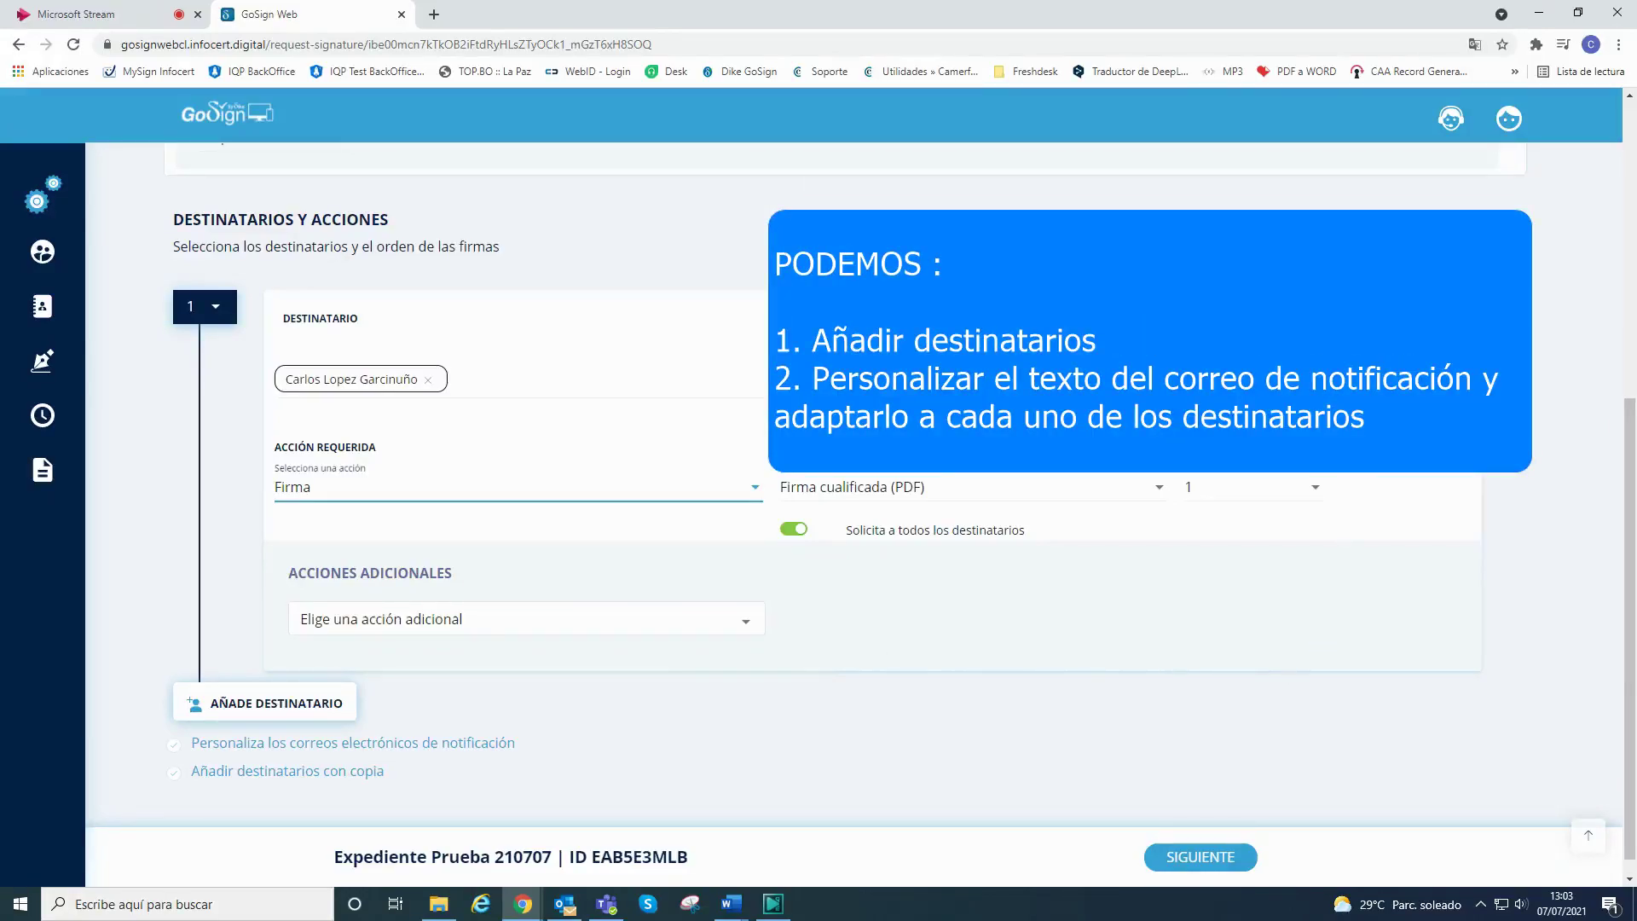
{"action": "left_click", "coordinate": [1095, 723]}
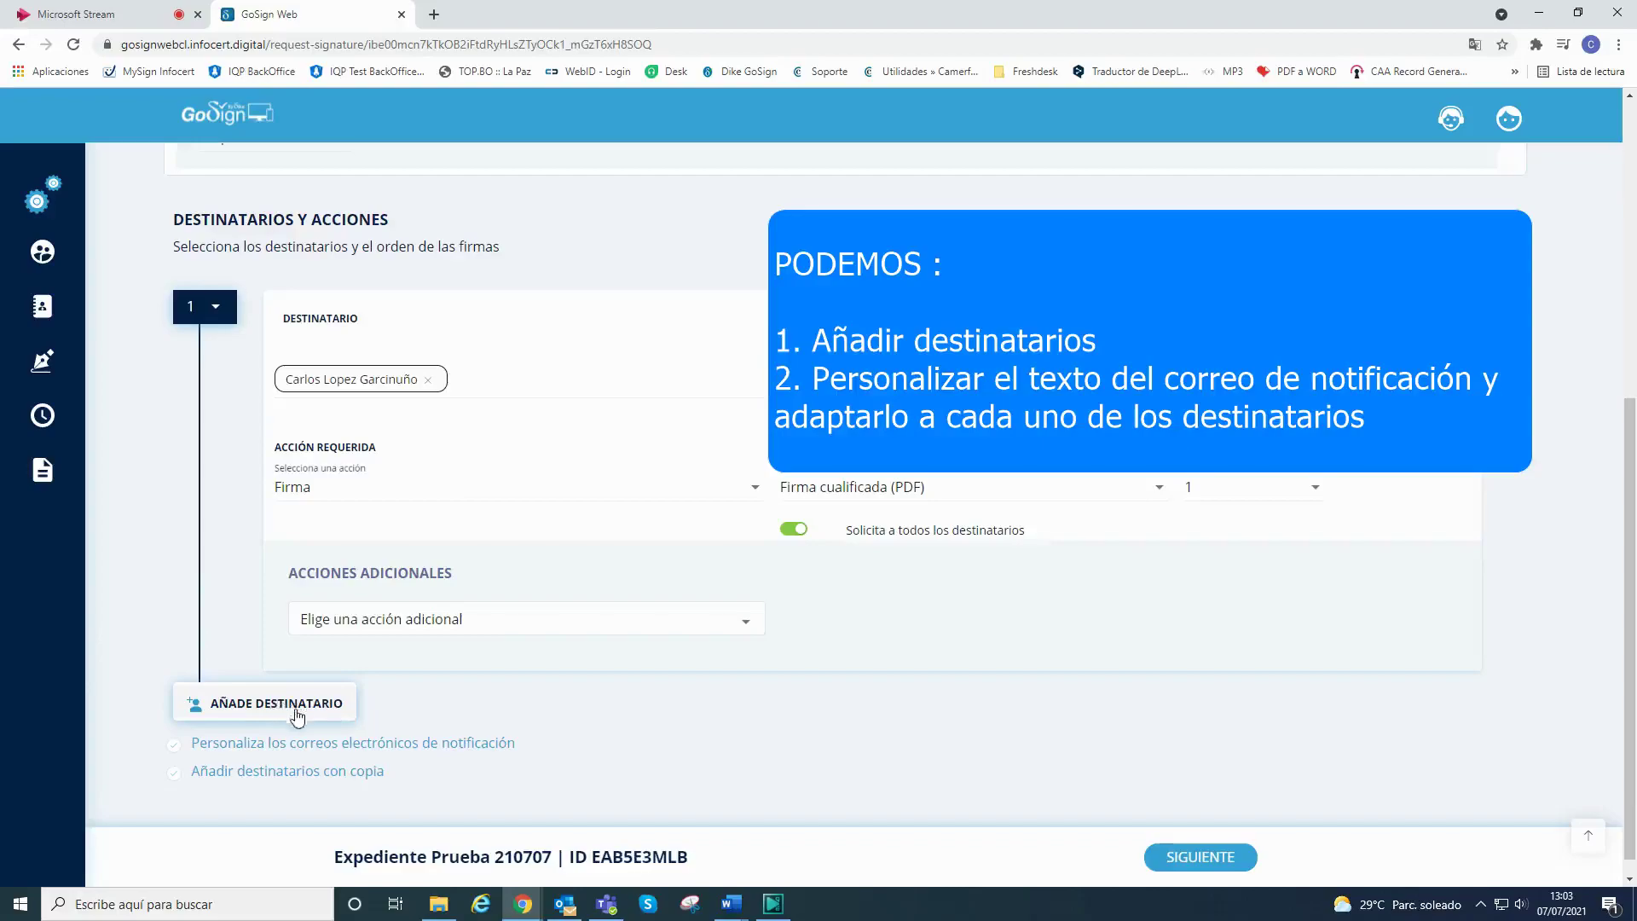
{"action": "left_click", "coordinate": [300, 745]}
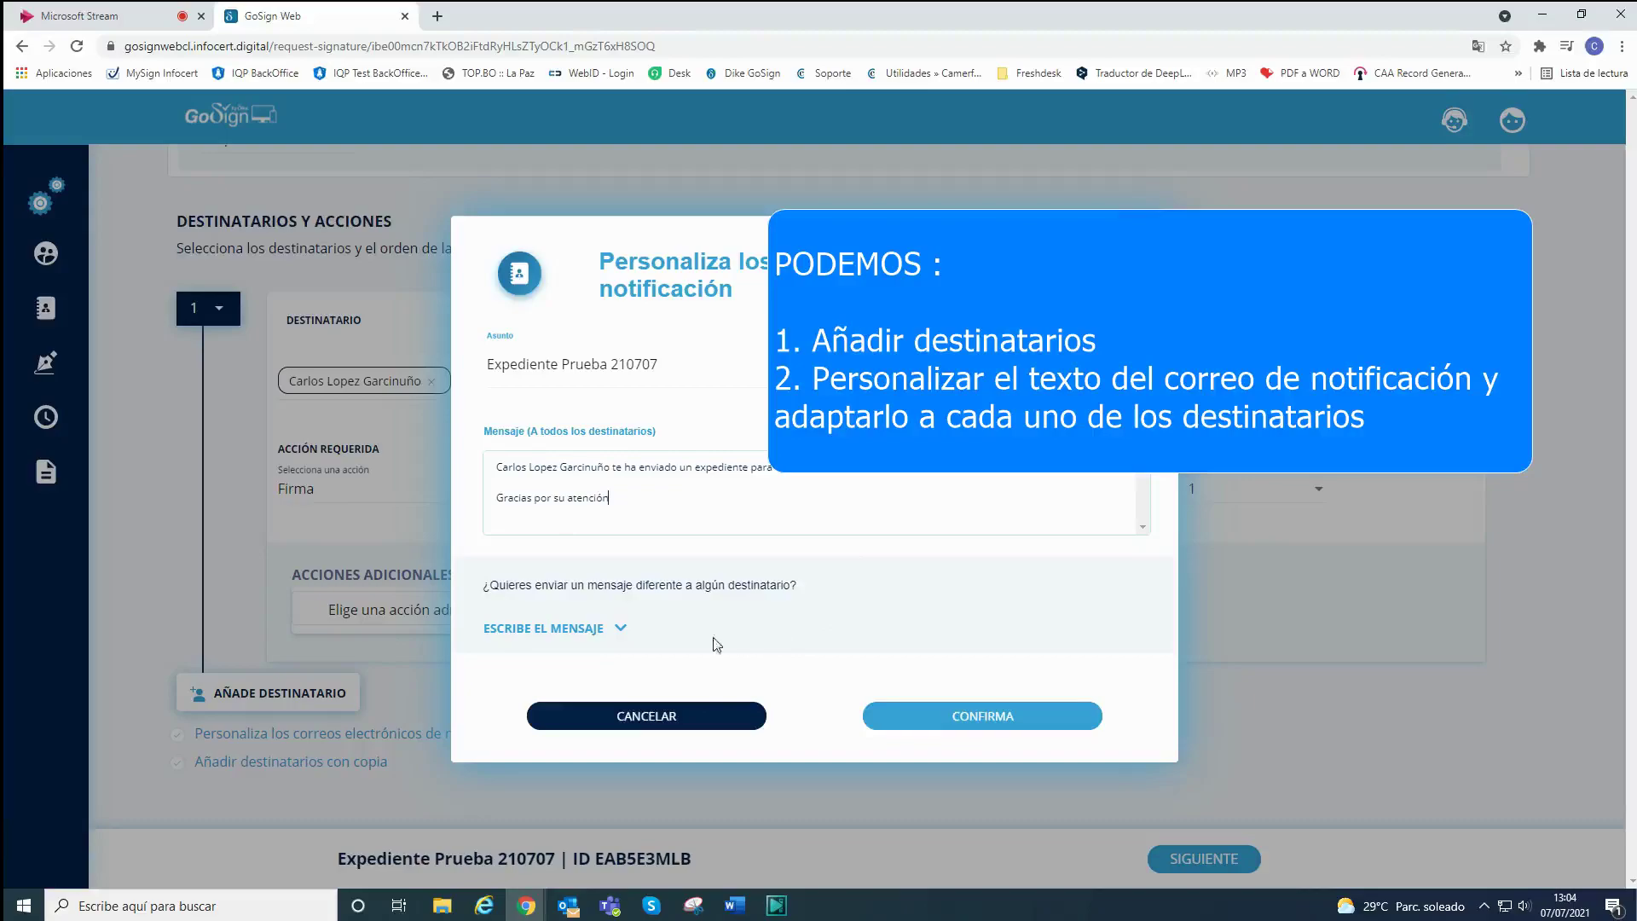
{"action": "left_click", "coordinate": [623, 632]}
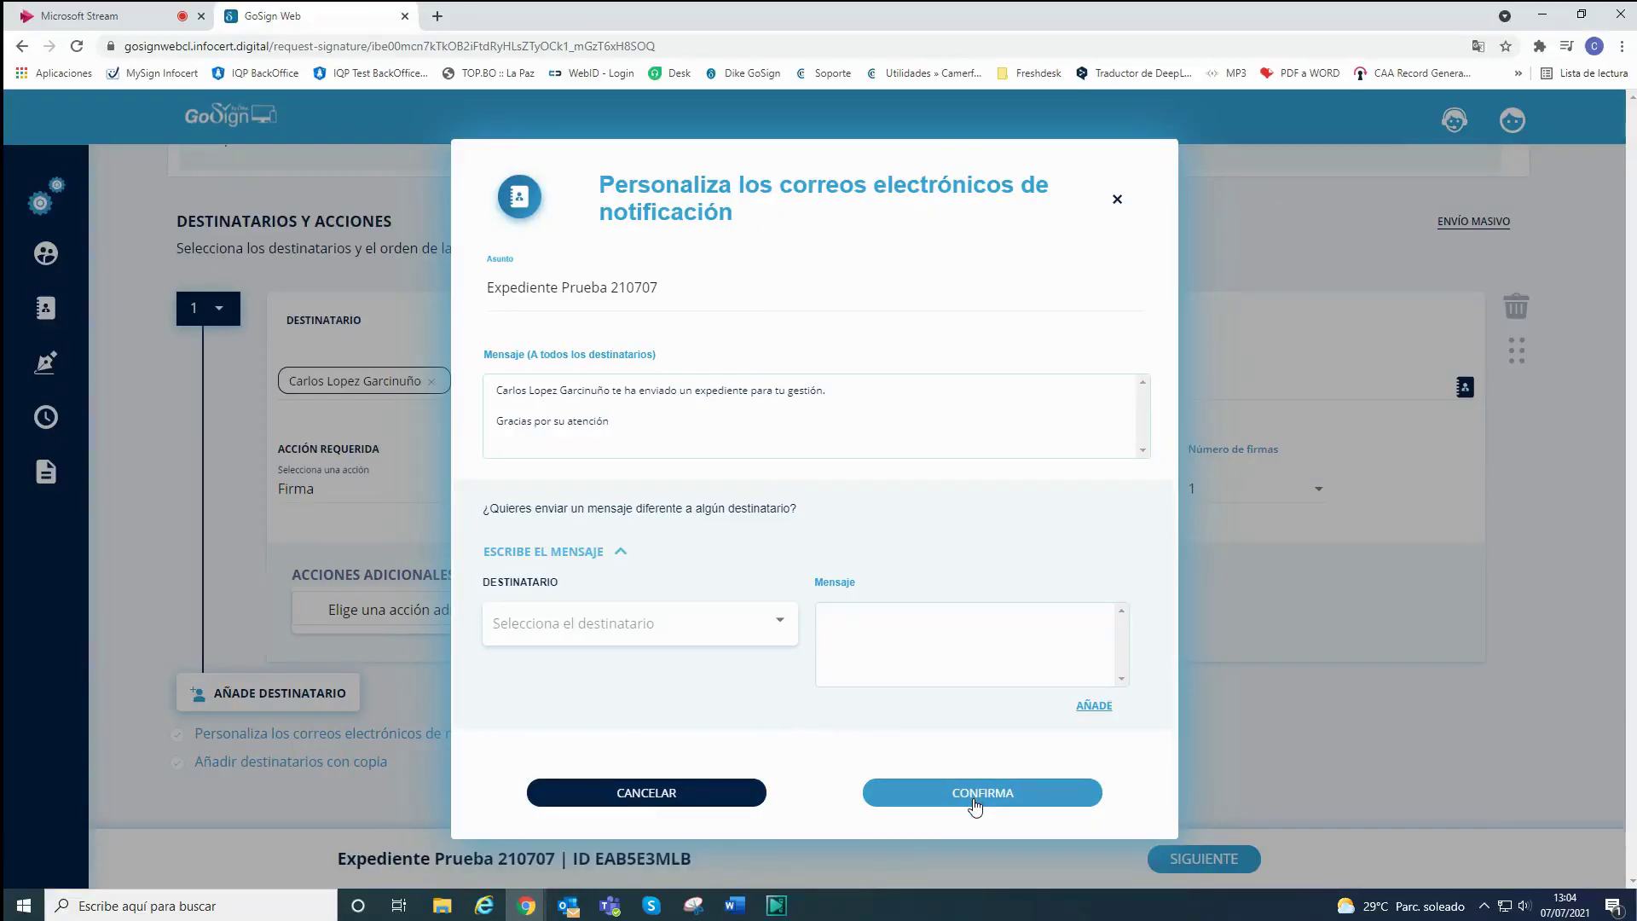
{"action": "left_click", "coordinate": [974, 801]}
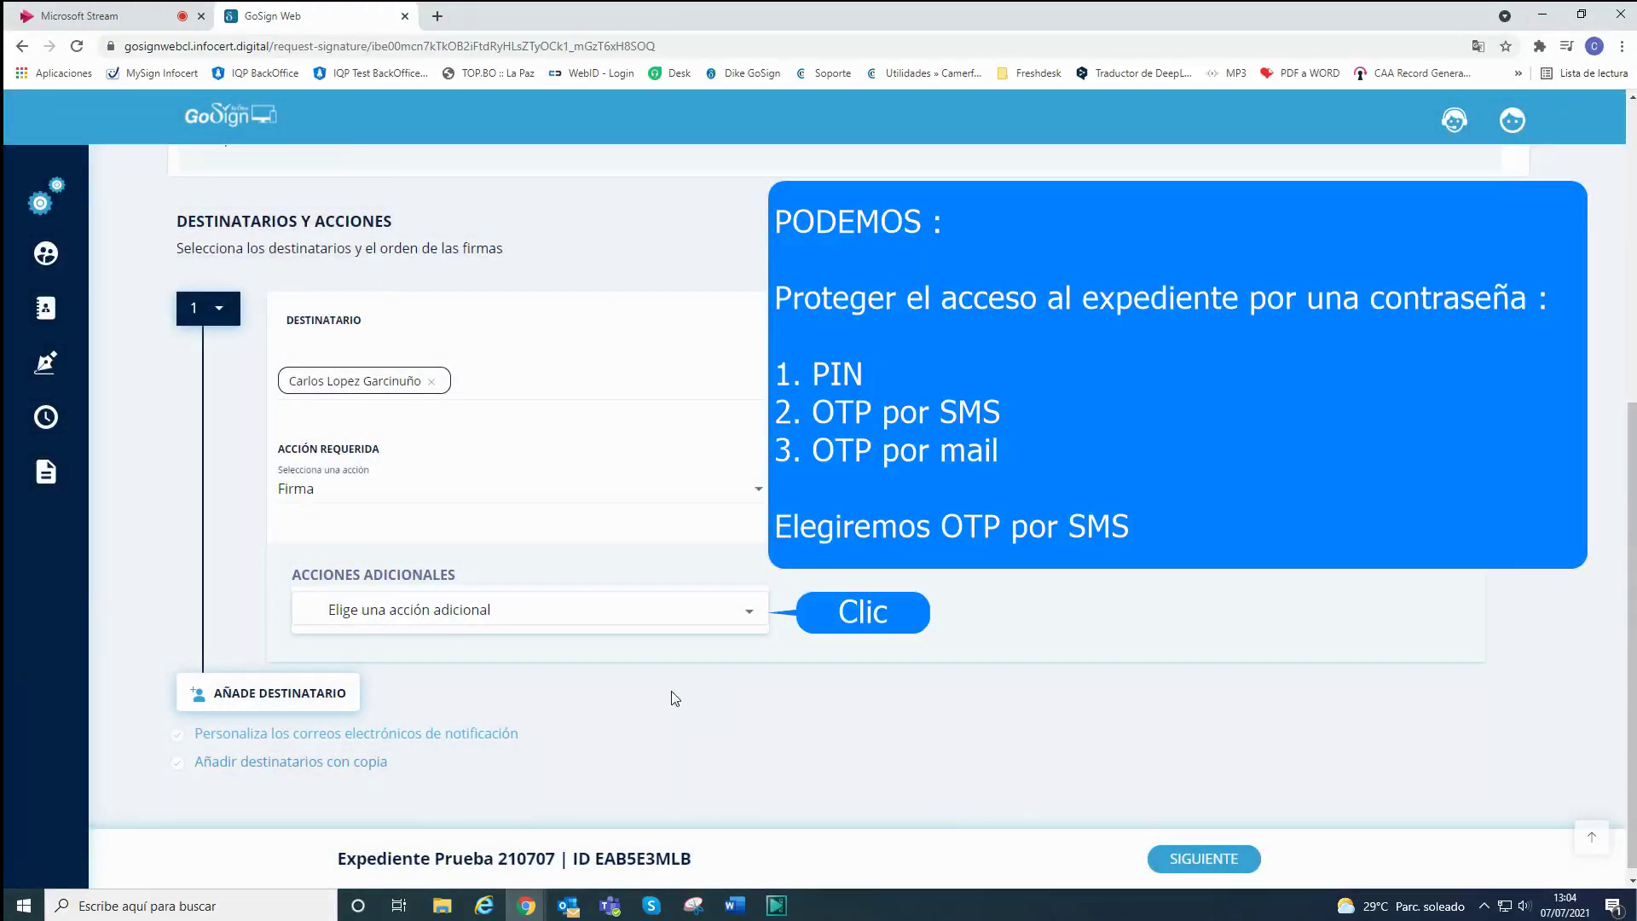
Add password protection for the recipient using OTP SMS with the recipient's mobile number.
{"action": "left_click", "coordinate": [748, 609]}
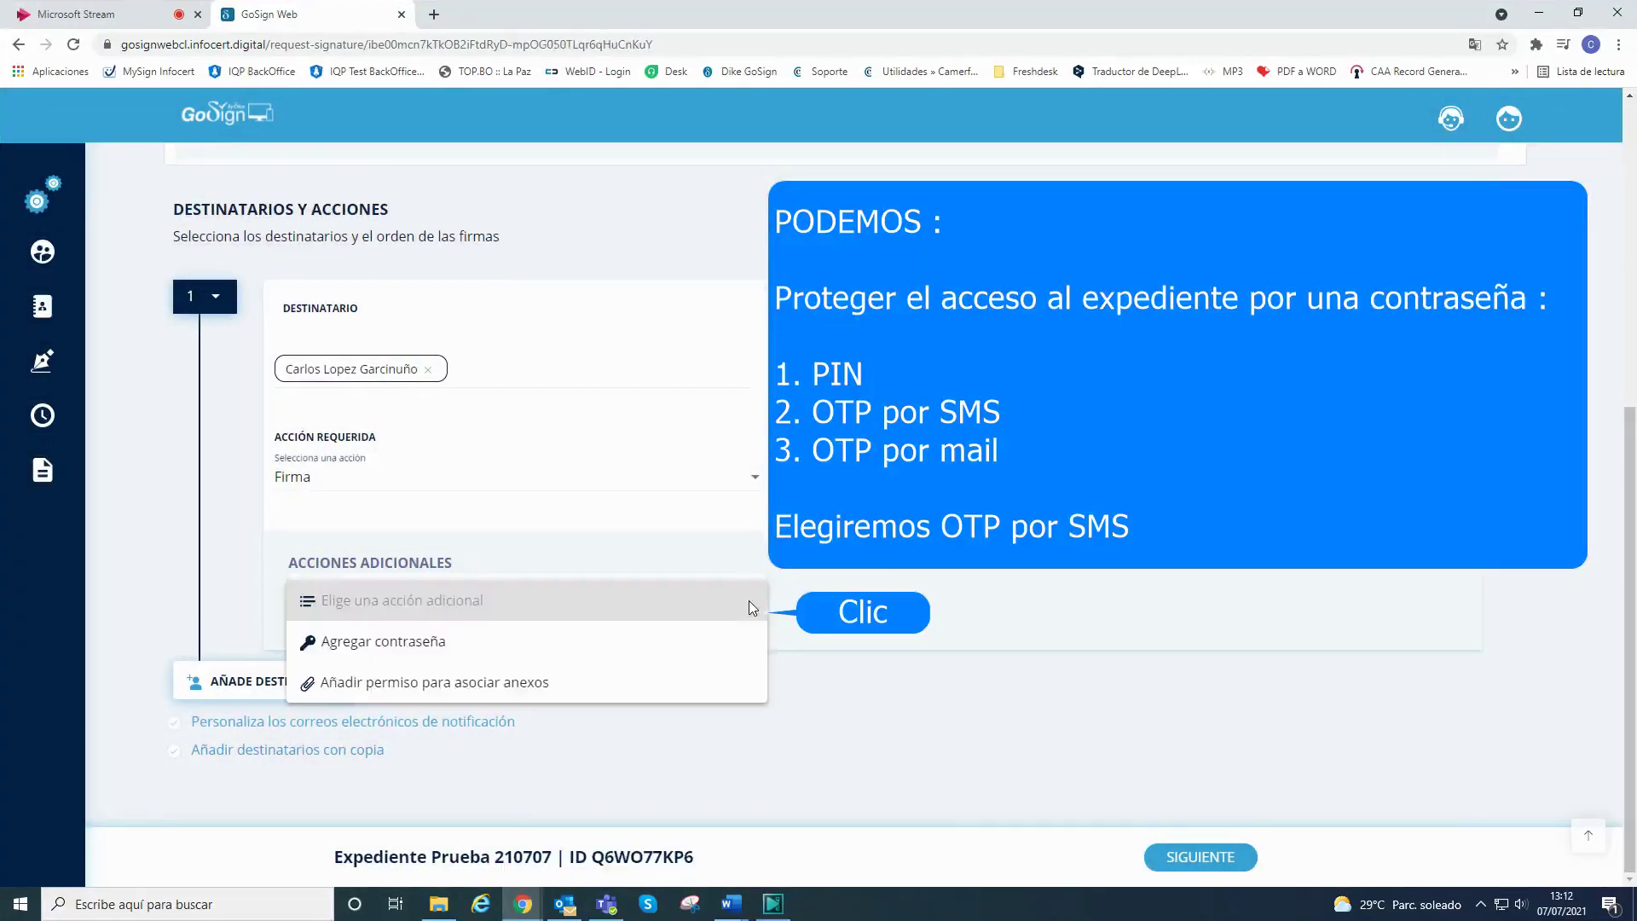
{"action": "left_click", "coordinate": [462, 644]}
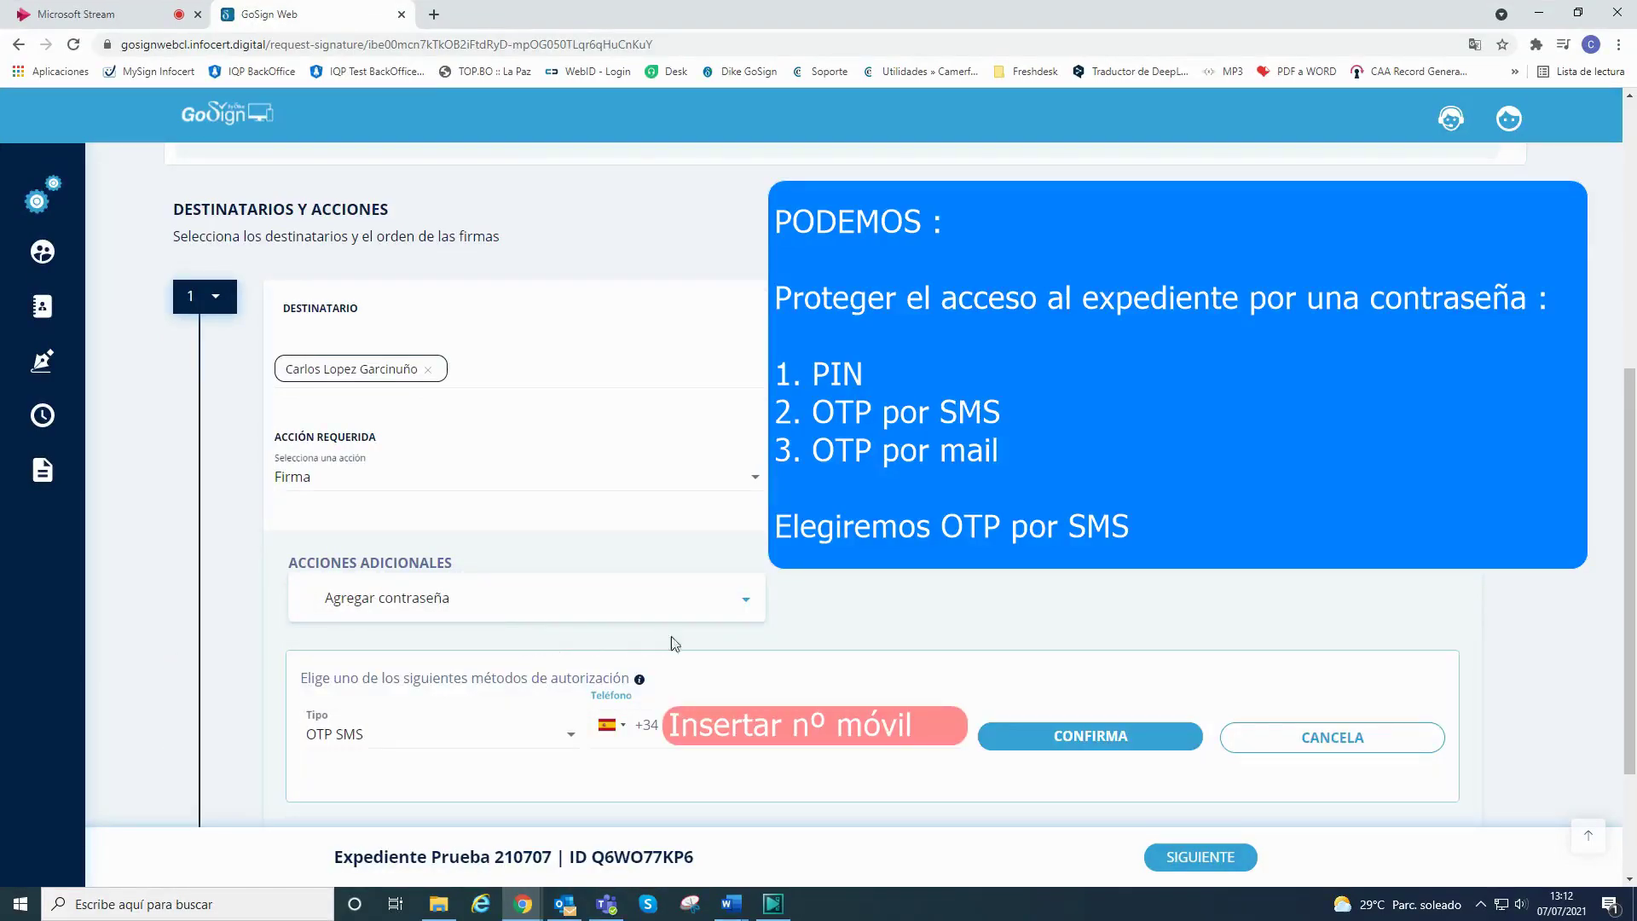
{"action": "left_click", "coordinate": [571, 741]}
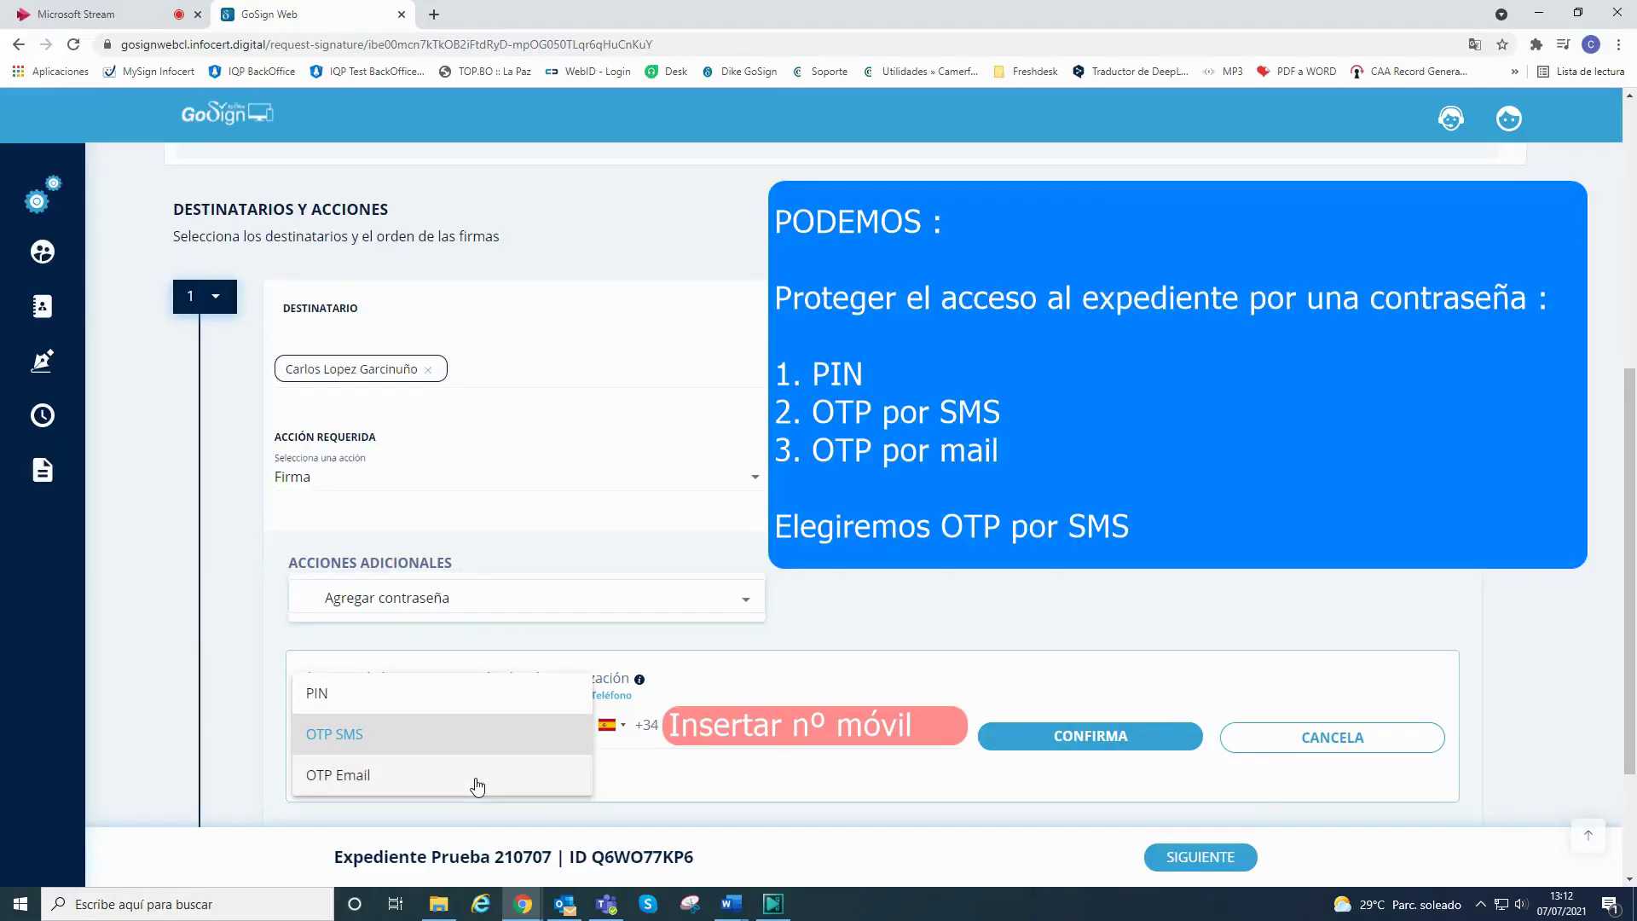
{"action": "left_click", "coordinate": [494, 741]}
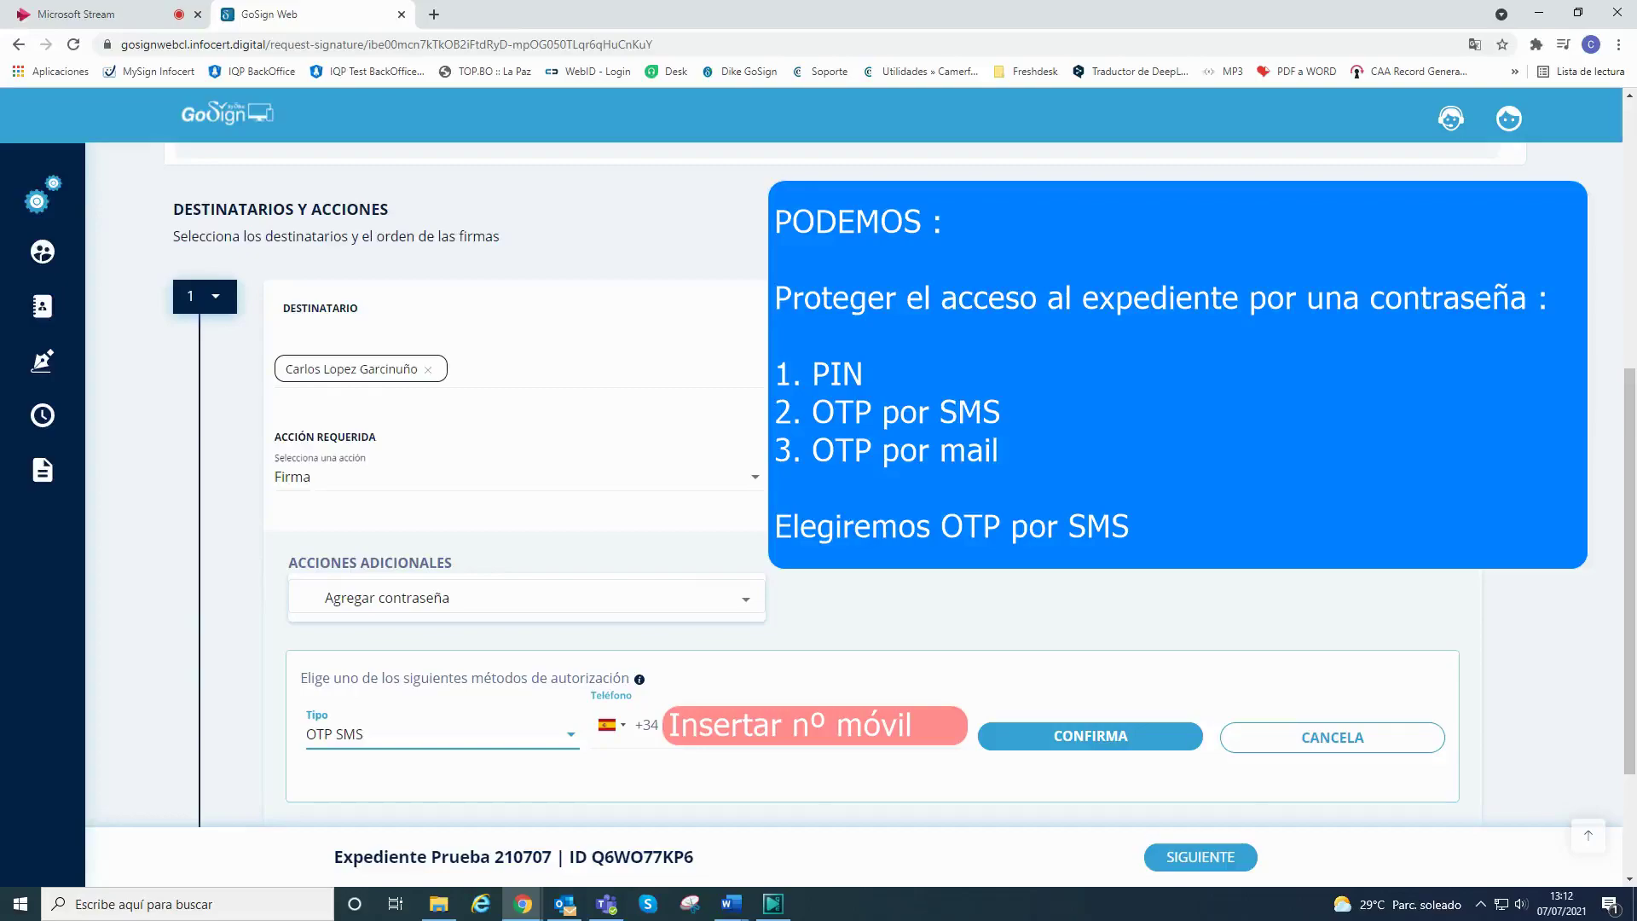
{"action": "left_click", "coordinate": [1086, 735]}
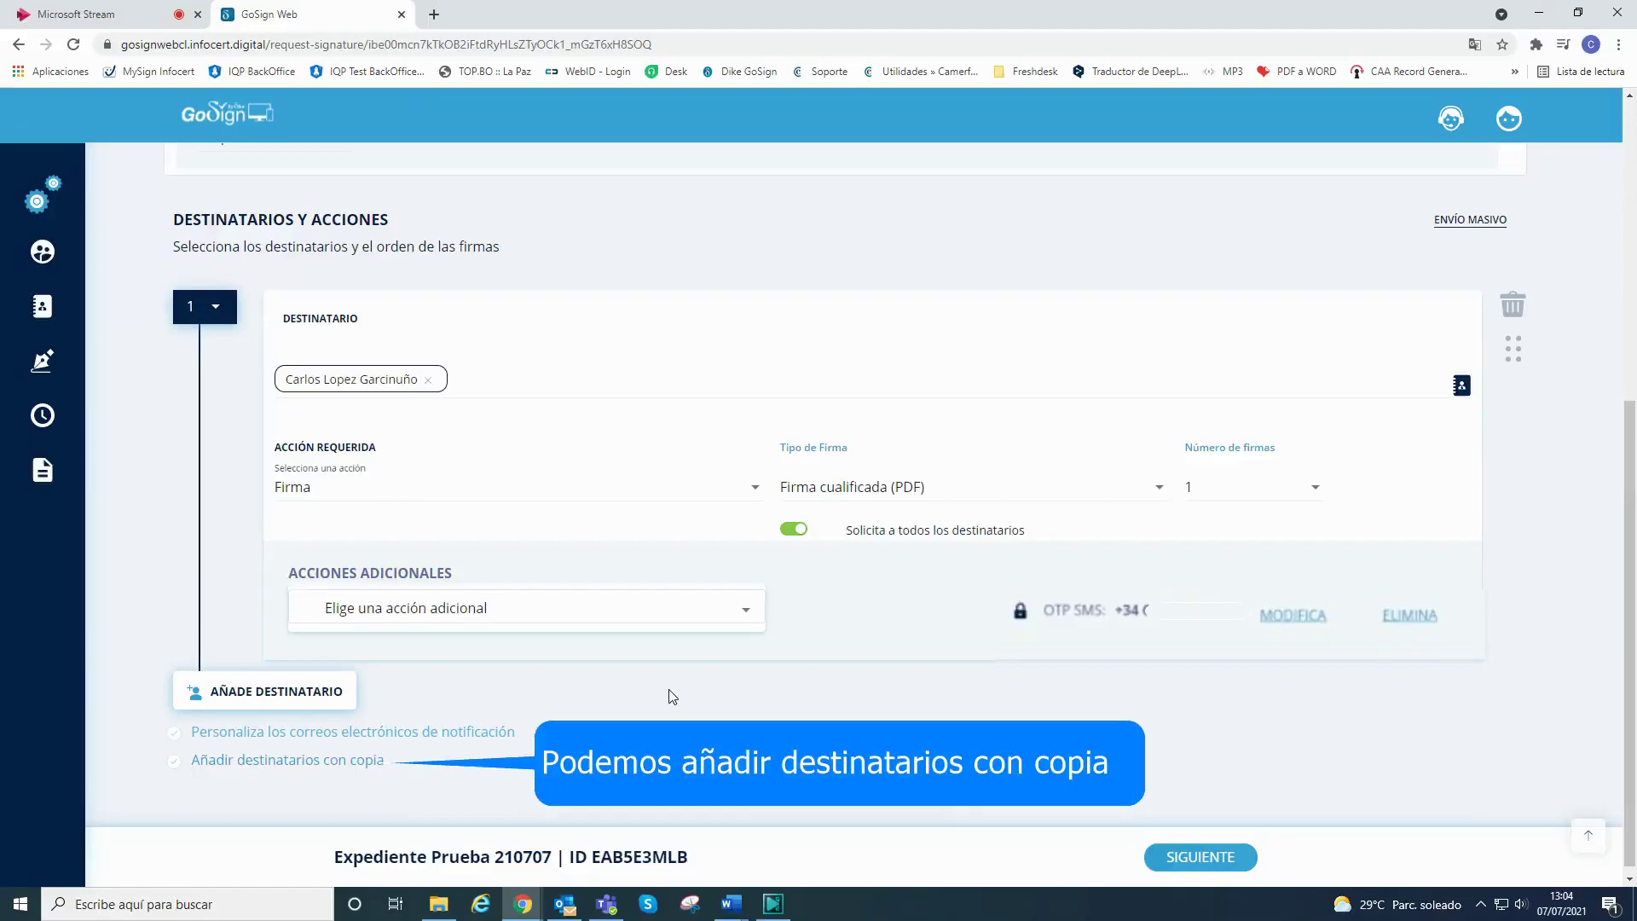
Enable copy recipients and add the second organization contact in the address book as one.
{"action": "left_click", "coordinate": [282, 772]}
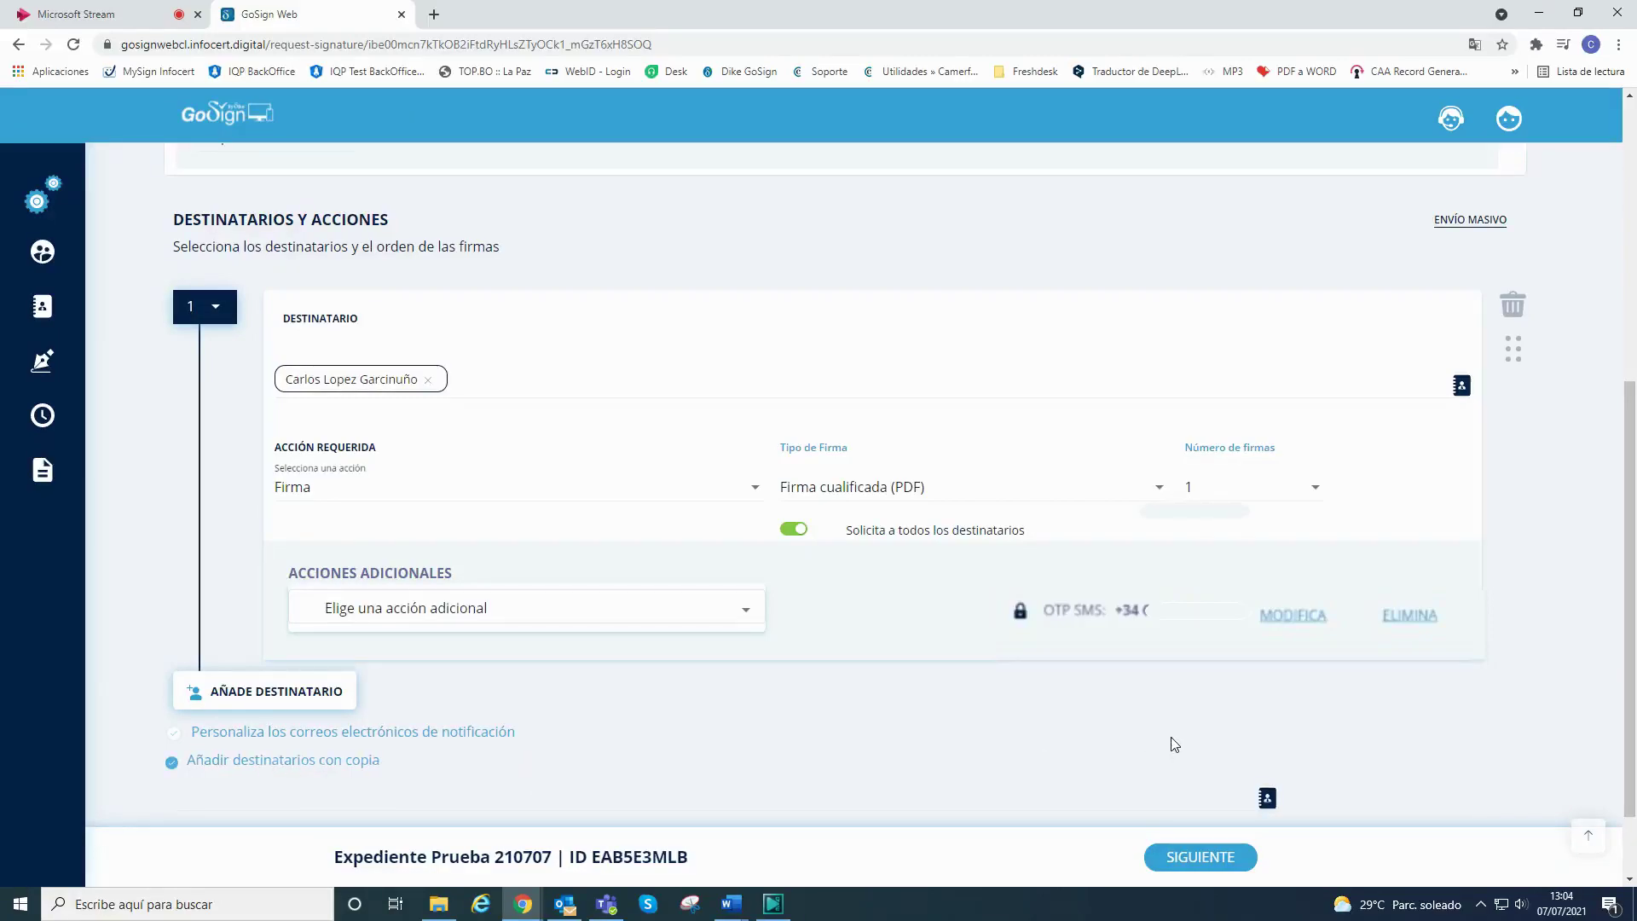
{"action": "scroll", "coordinate": [1173, 741], "scroll_direction": "down", "scroll_amount": 1}
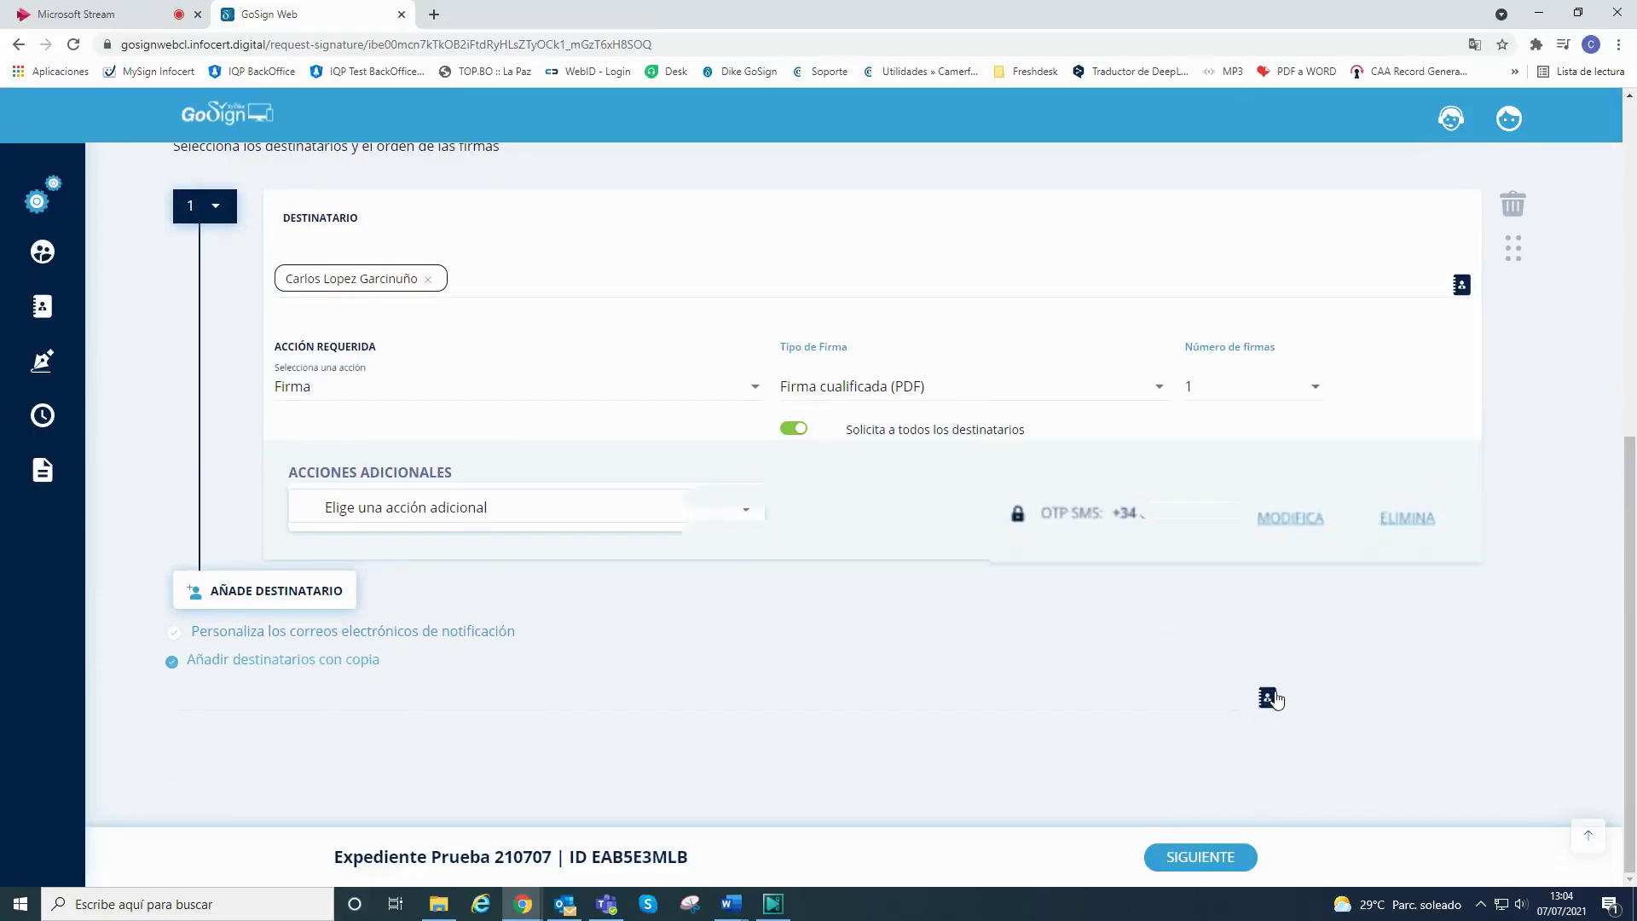
{"action": "left_click", "coordinate": [1267, 698]}
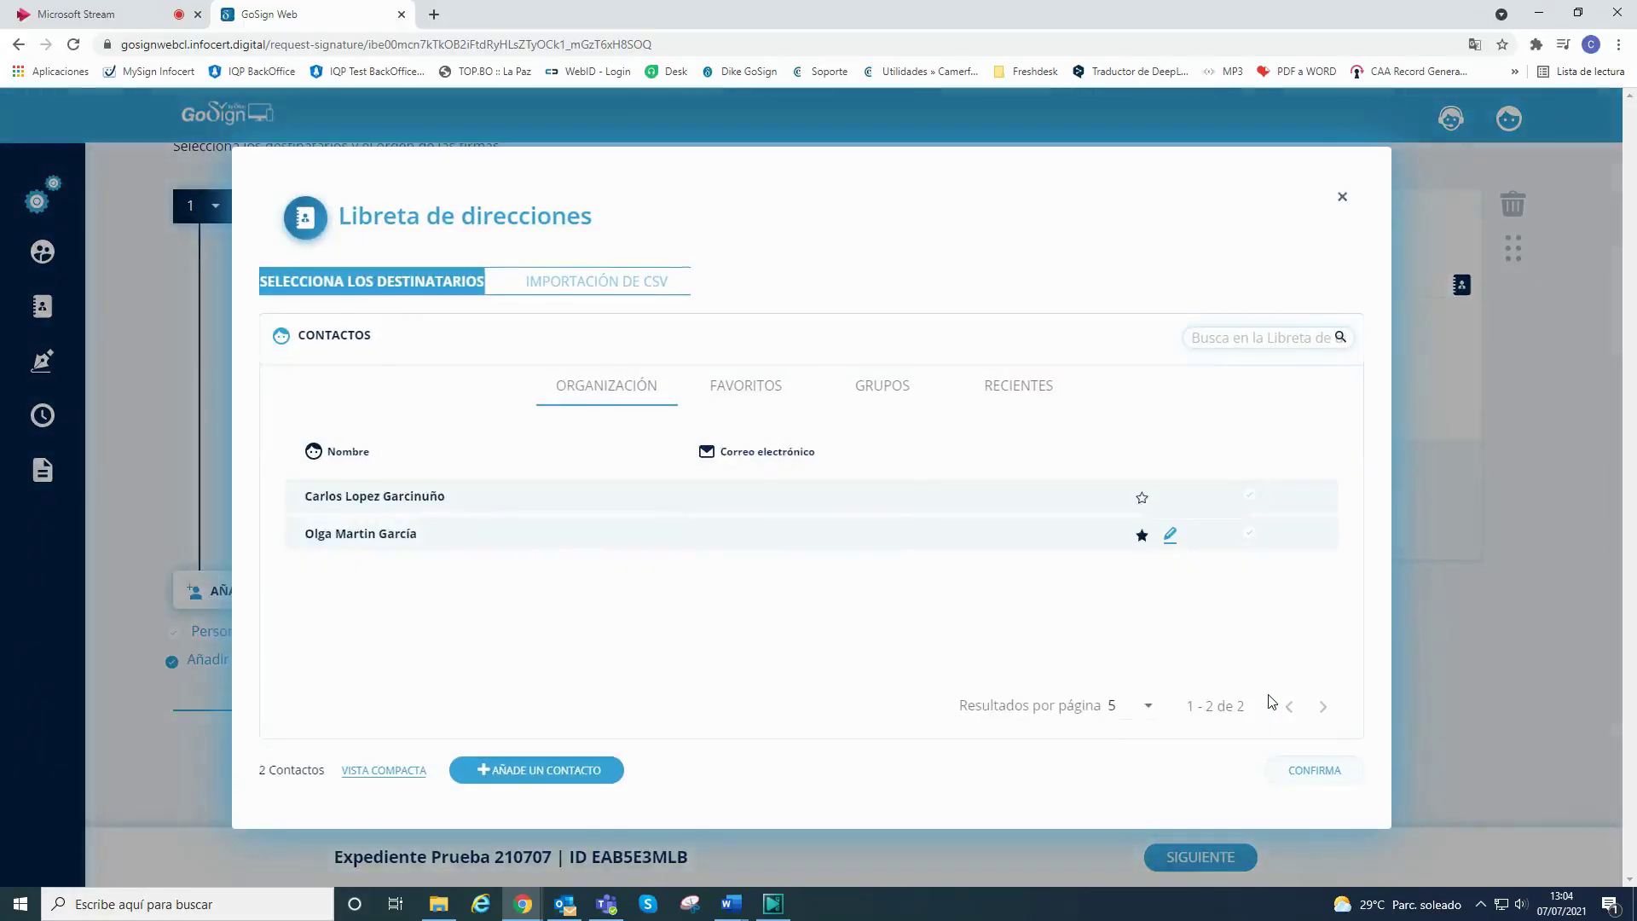
{"action": "left_click", "coordinate": [500, 542]}
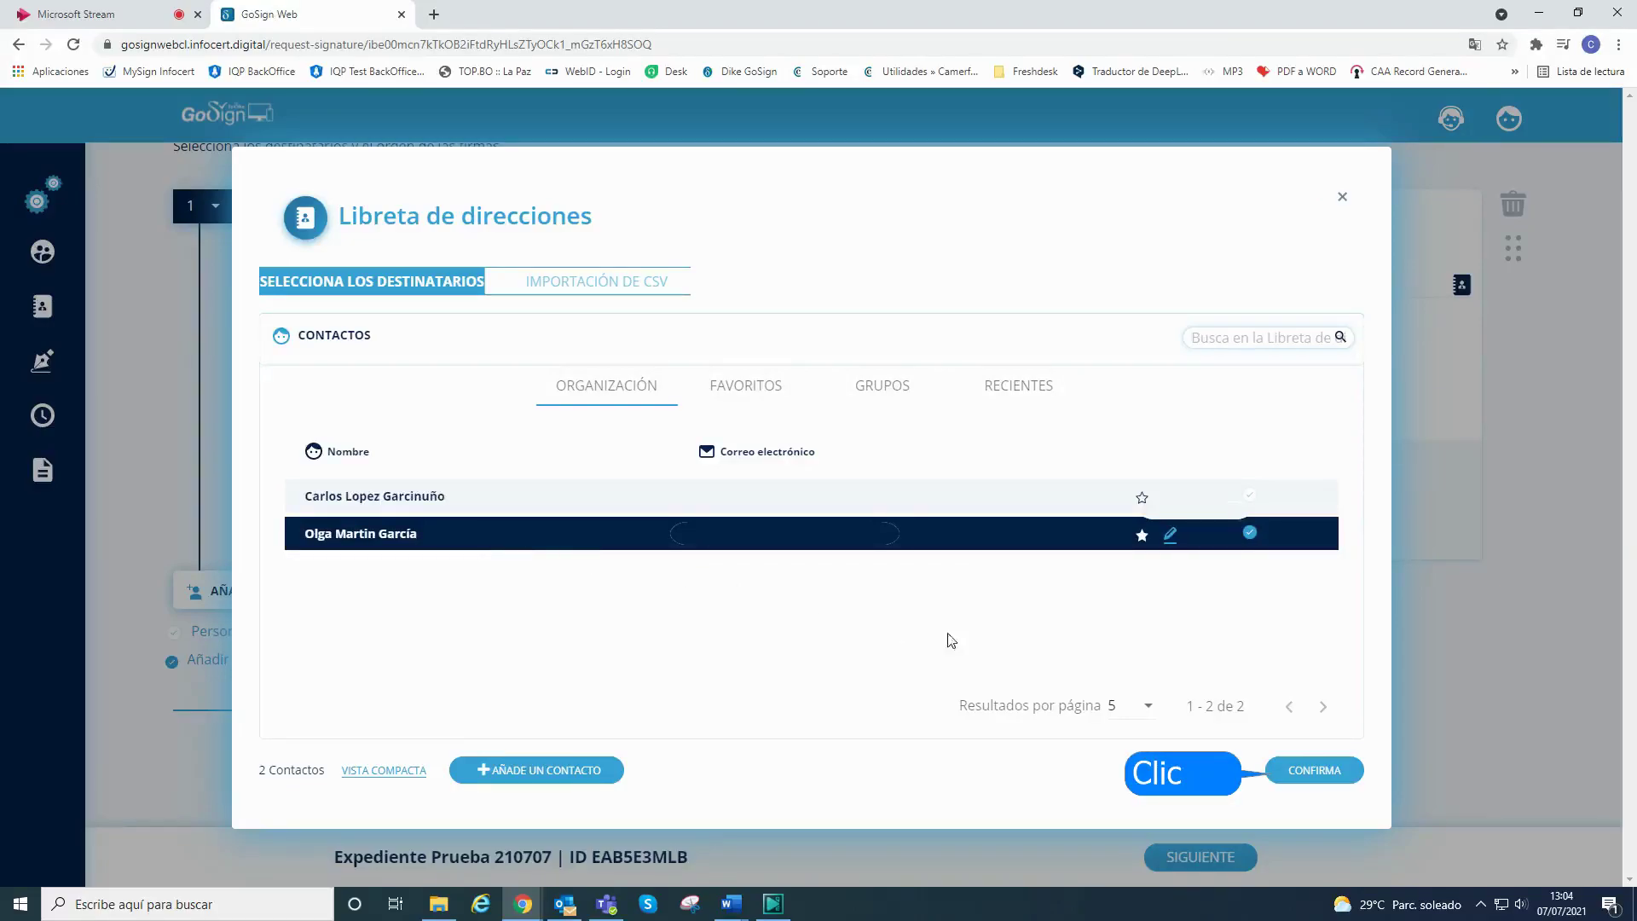
{"action": "left_click", "coordinate": [1320, 772]}
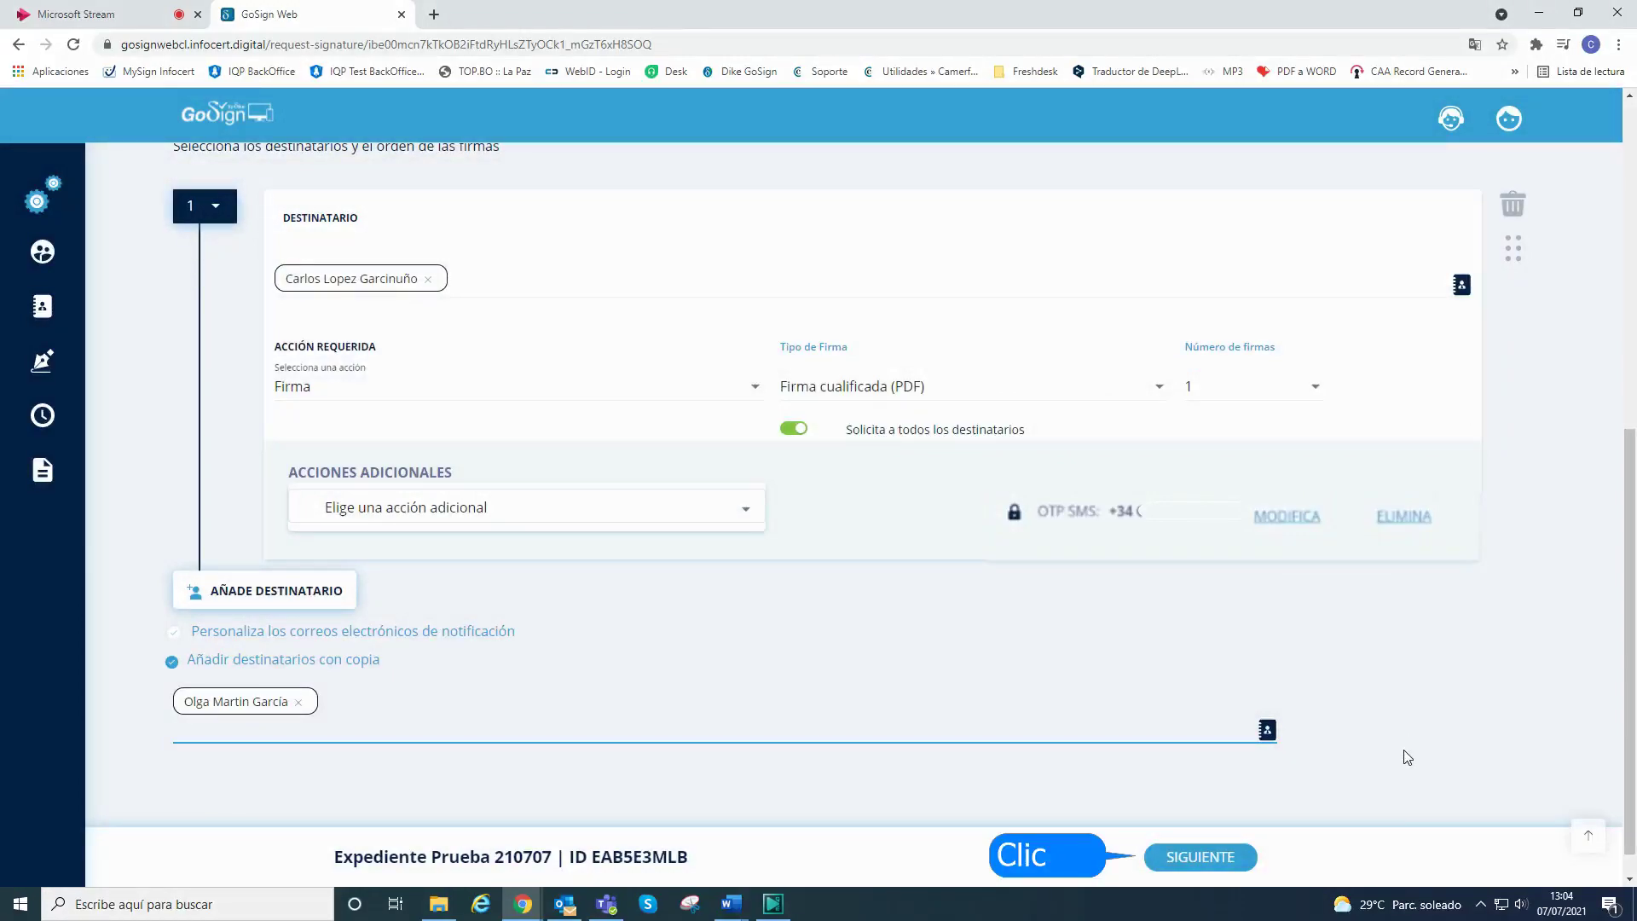
Continue to signature positioning and place the recipient's visible Firma field on the document, below the heading towards the page's right side.
{"action": "left_click", "coordinate": [1214, 866]}
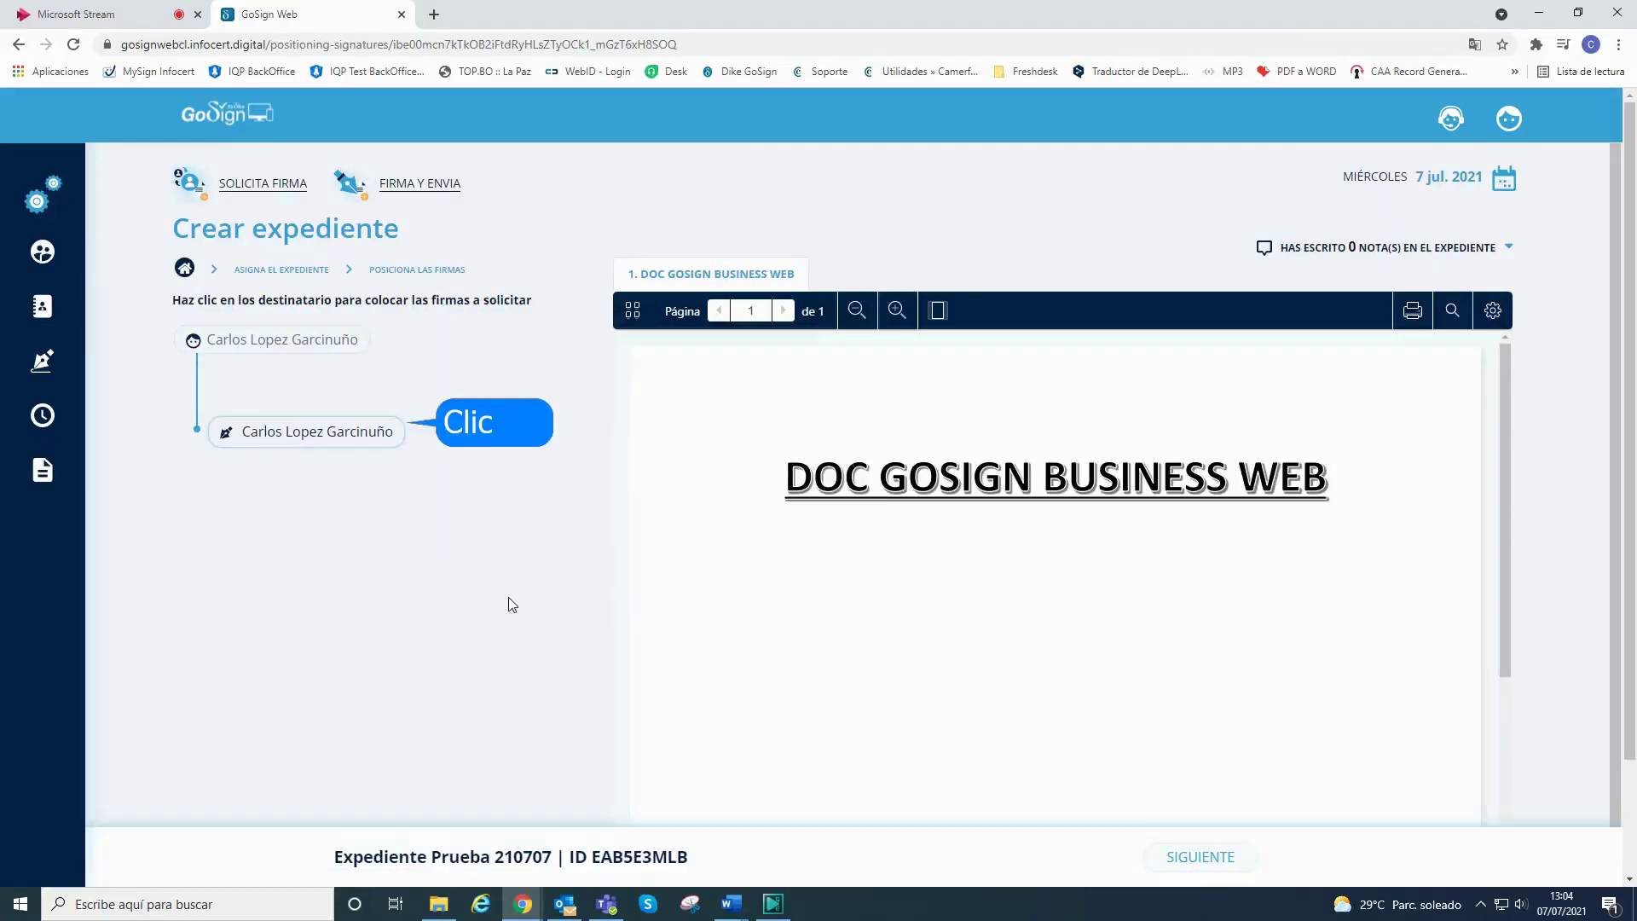
{"action": "left_click", "coordinate": [338, 438]}
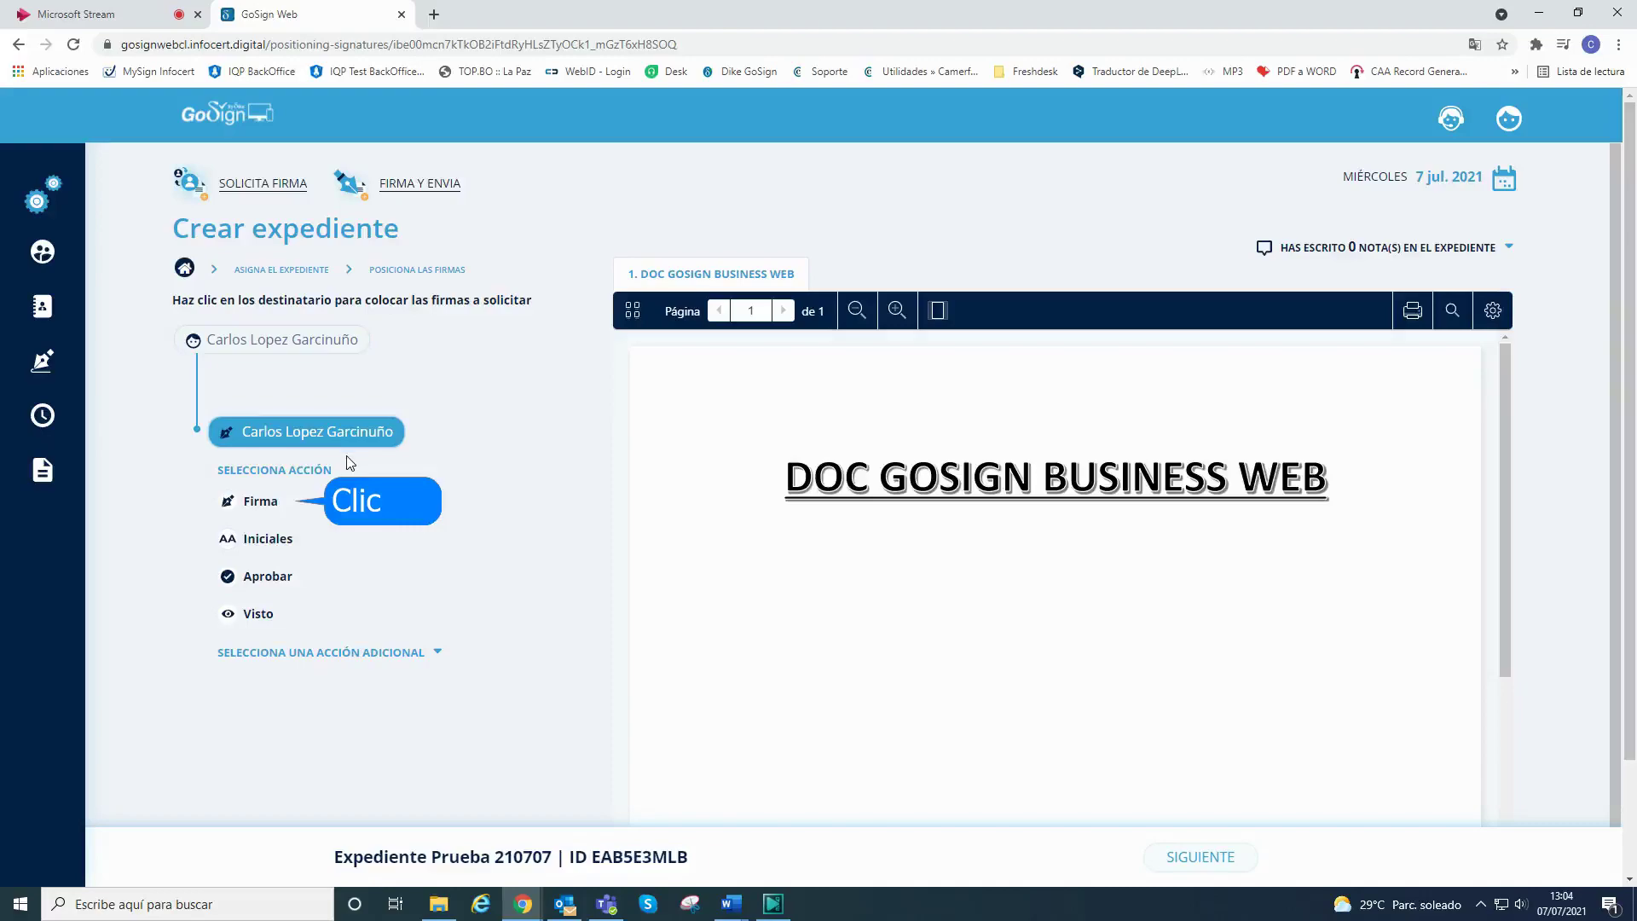
{"action": "left_click", "coordinate": [256, 511]}
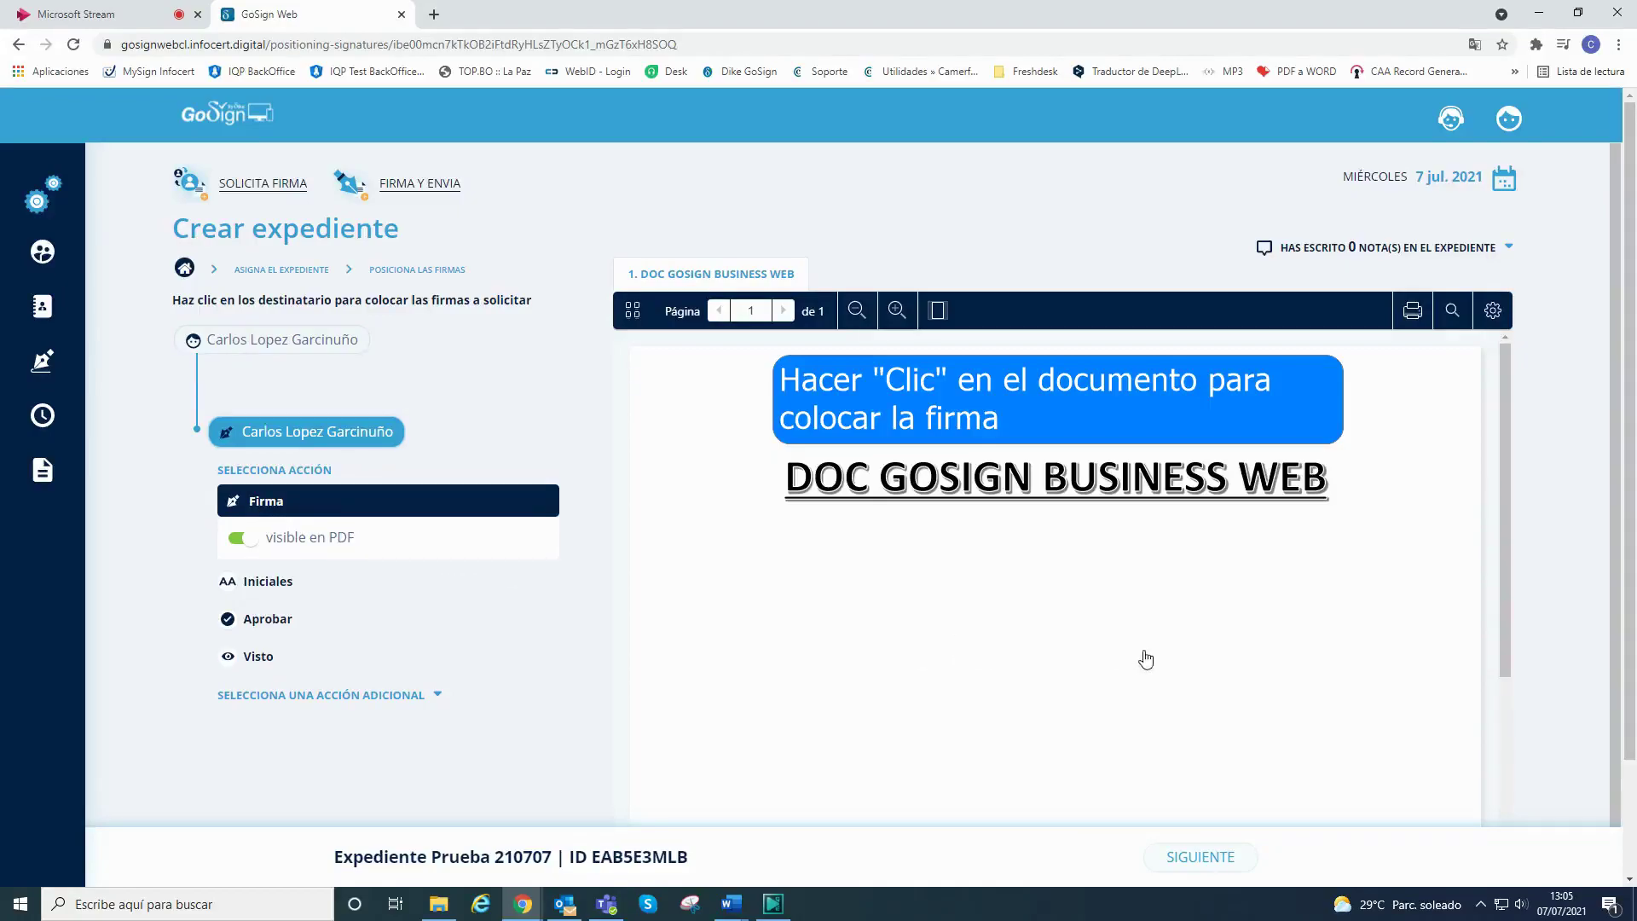
{"action": "left_click", "coordinate": [1172, 690]}
{"action": "mouse_move", "coordinate": [1190, 709]}
{"action": "left_mouse_down"}
{"action": "mouse_move", "coordinate": [1196, 646]}
{"action": "mouse_move", "coordinate": [903, 731]}
{"action": "mouse_move", "coordinate": [1240, 732]}
{"action": "left_mouse_up"}
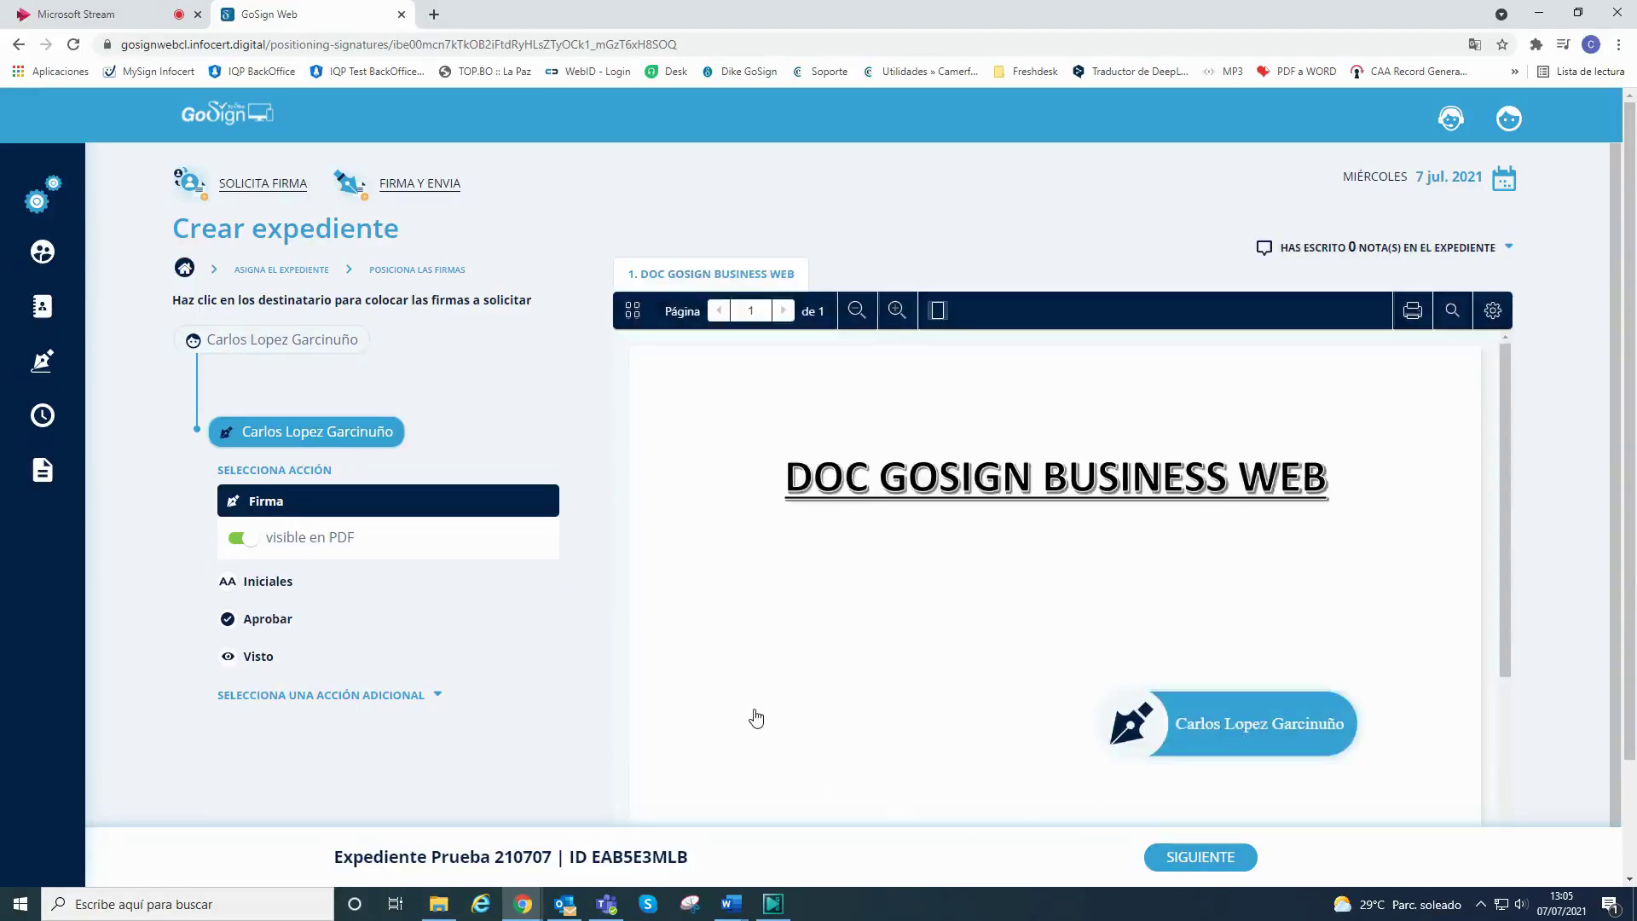
Select Fecha de aprobación as an additional action for the recipient.
{"action": "left_click", "coordinate": [438, 695]}
{"action": "scroll", "coordinate": [578, 652], "scroll_direction": "down", "scroll_amount": 1}
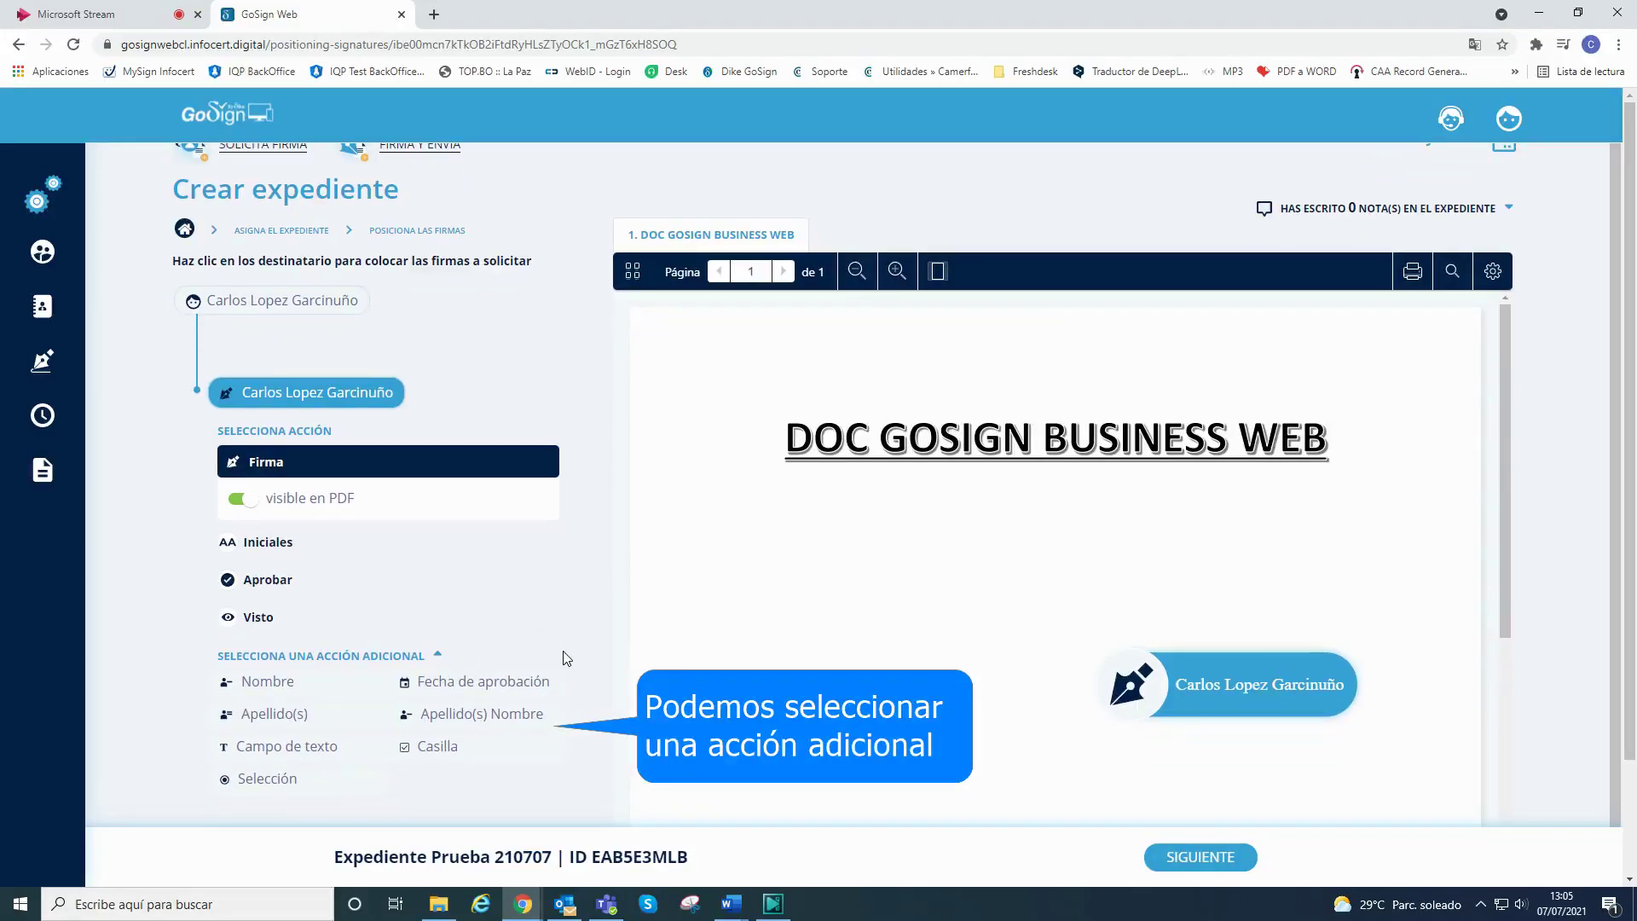
{"action": "left_click", "coordinate": [472, 684]}
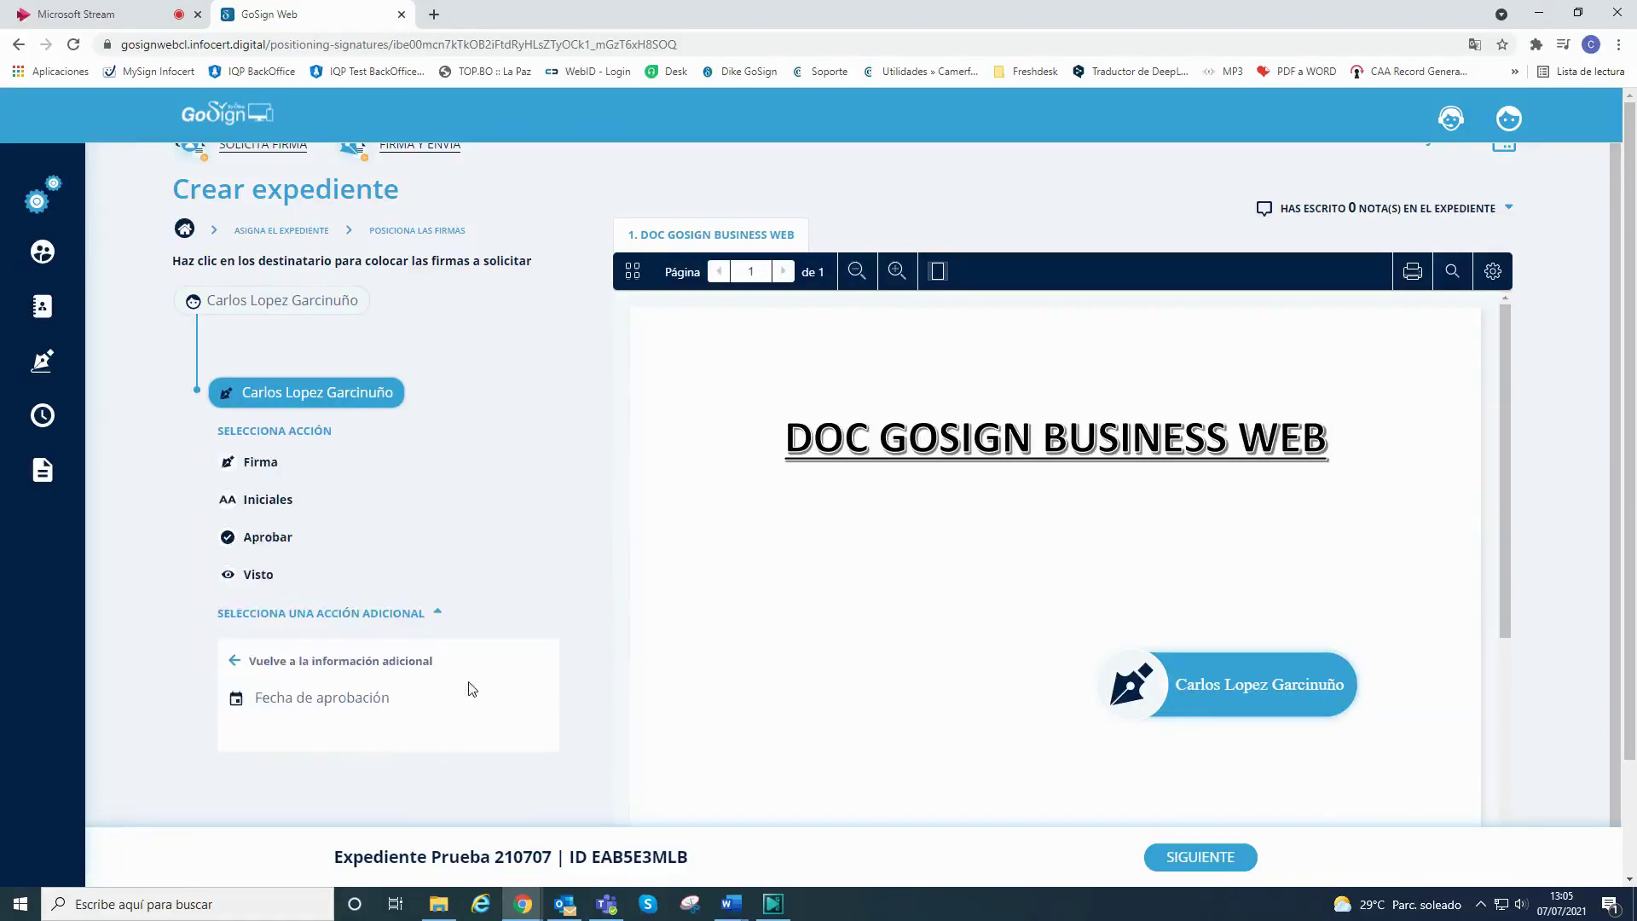
Proceed with the request once the signature is positioned, and open the pending dossiers from Mis expedientes.
{"action": "left_click", "coordinate": [1198, 857]}
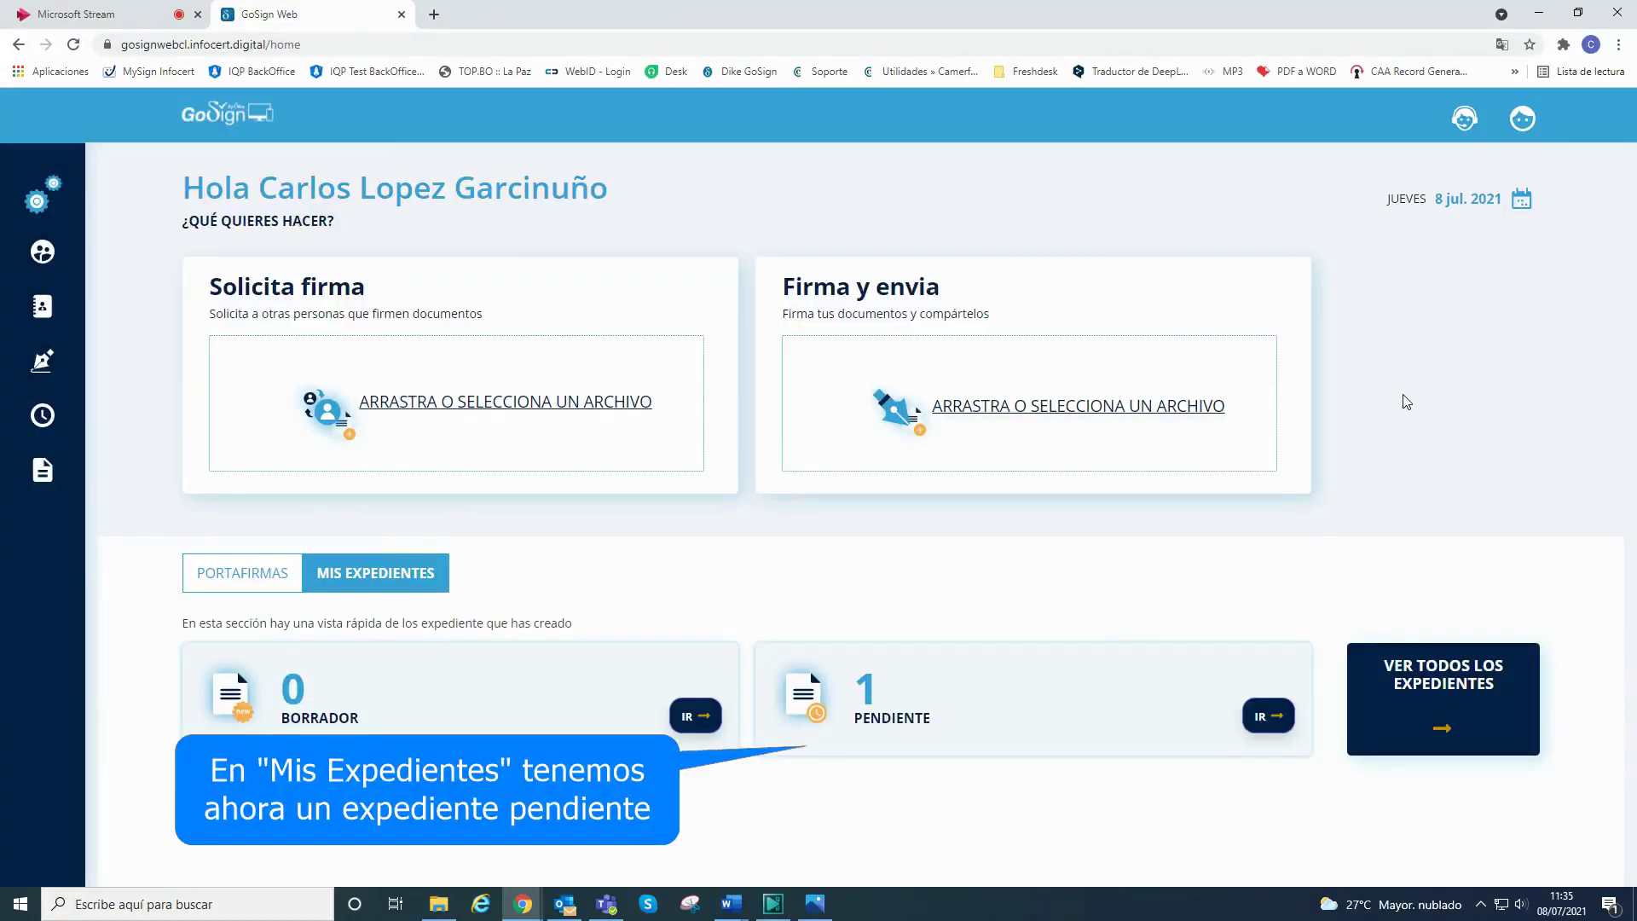
{"action": "left_click", "coordinate": [1275, 716]}
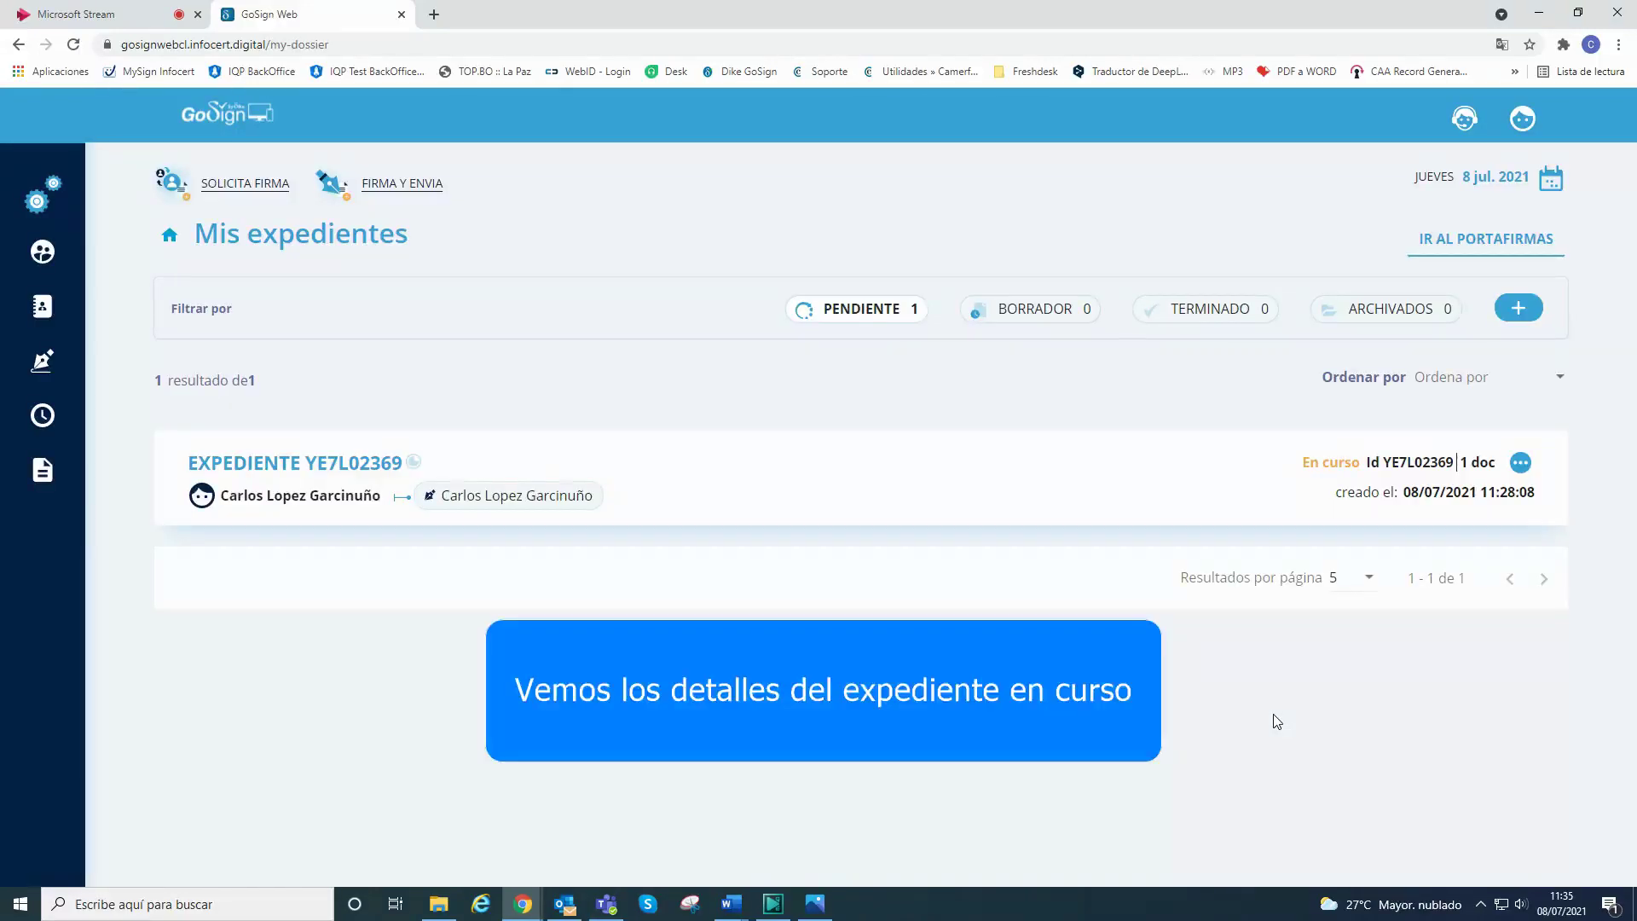